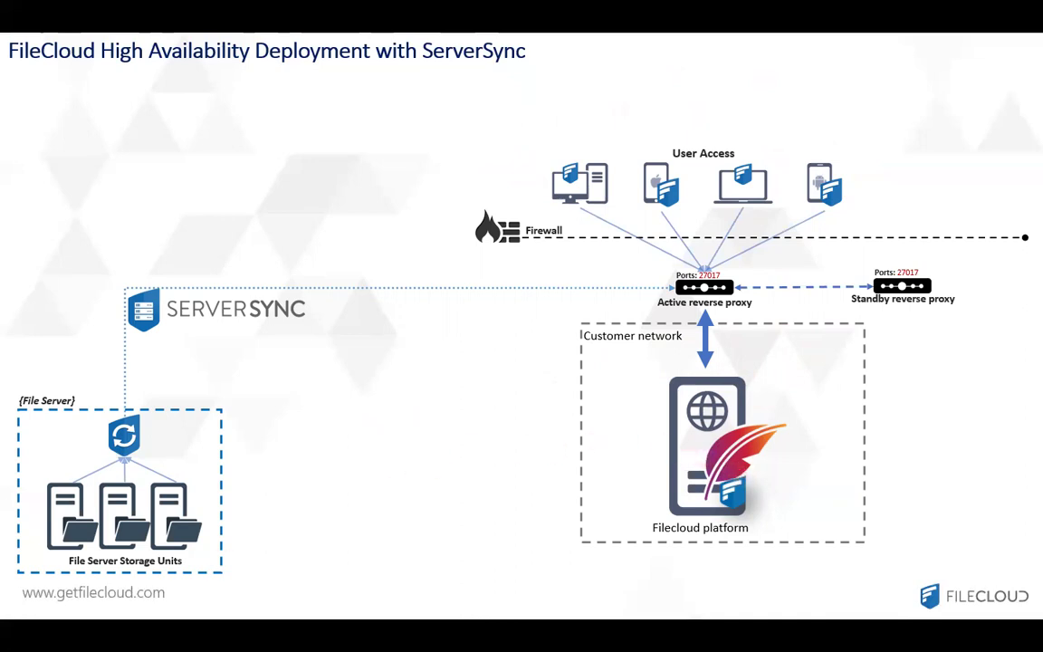
pyautogui.press('Right')
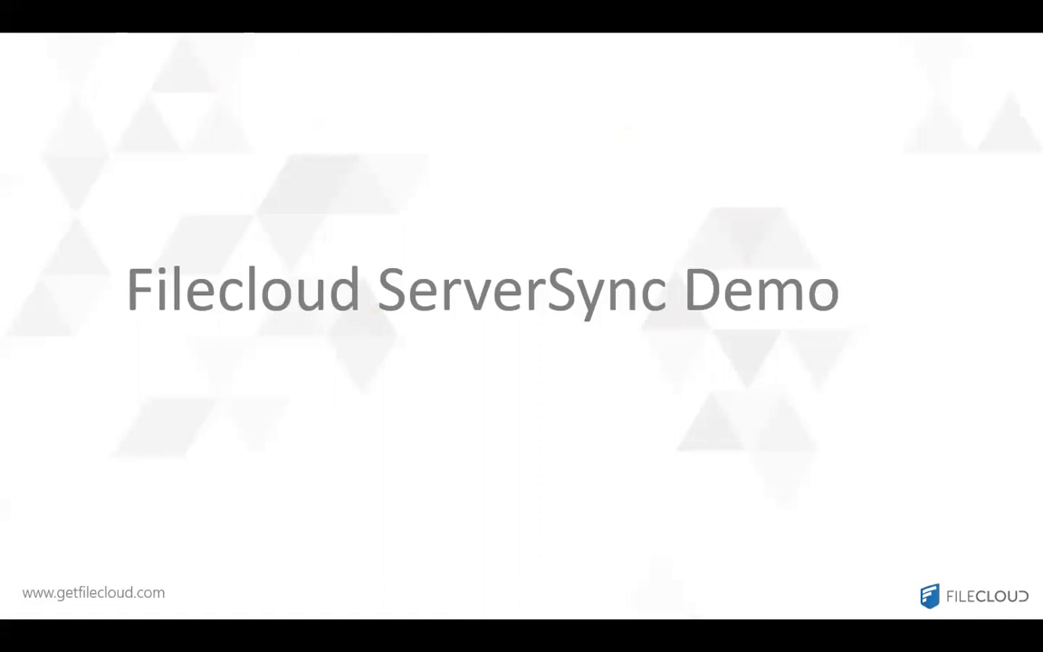
# - Switch to the browser and sign in to the FileCloud Admin Portal with the prefilled credentials
pyautogui.hotkey('alt', 'Tab')
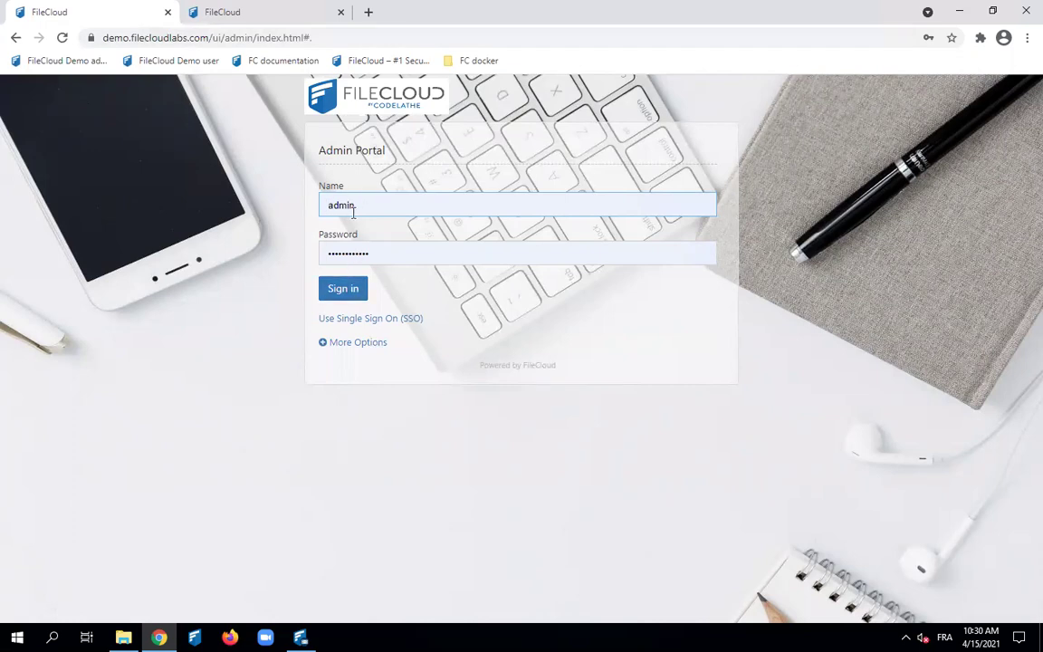
pyautogui.click(347, 289)
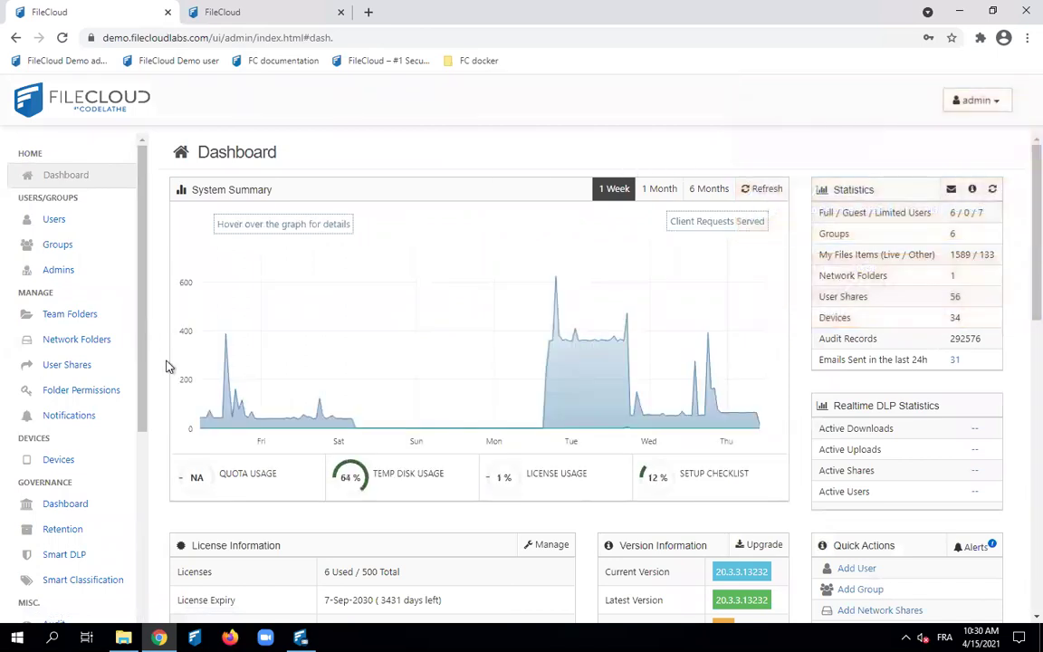
# - Create a new team folder named ServerSync_Demo
pyautogui.click(63, 311)
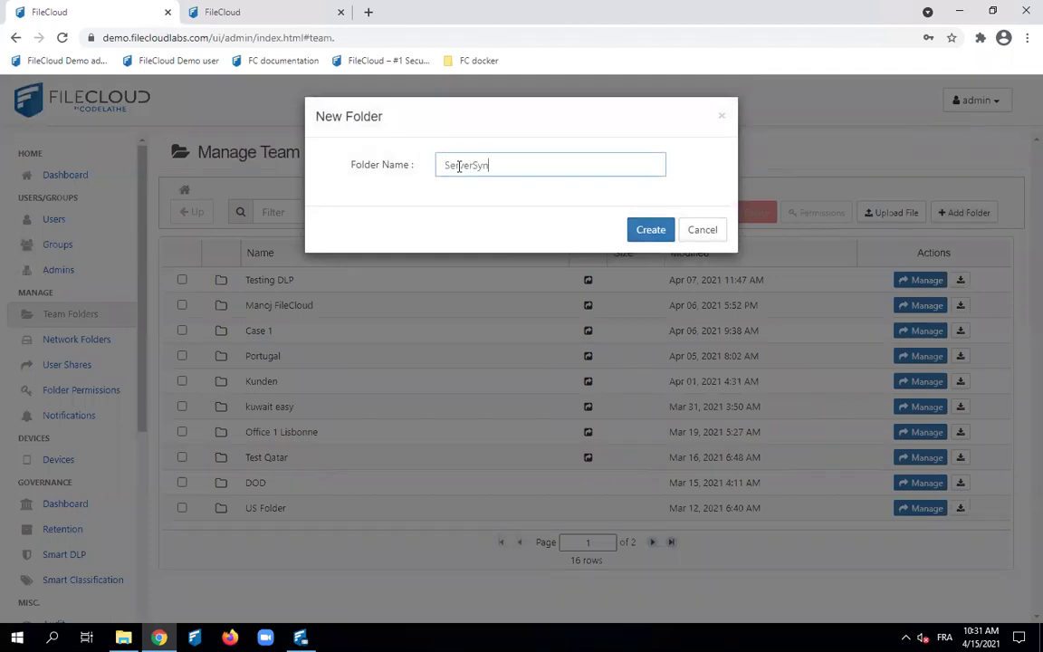
pyautogui.write('emo')
pyautogui.click(639, 232)
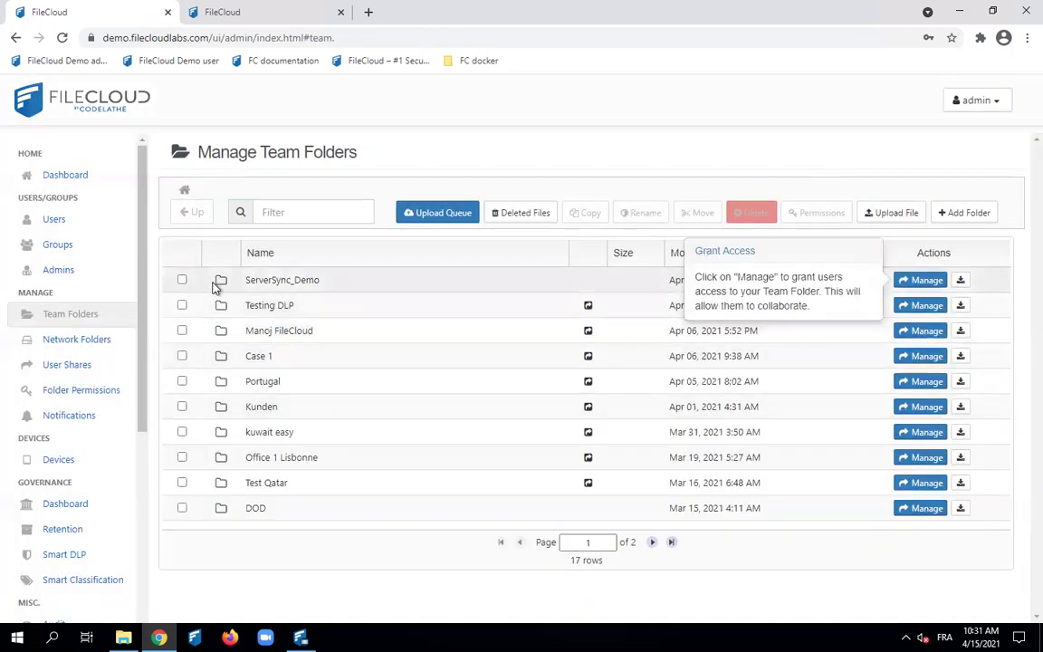
# - Share the ServerSync_Demo team folder with selected groups and add the EVERYONE group
pyautogui.click(907, 281)
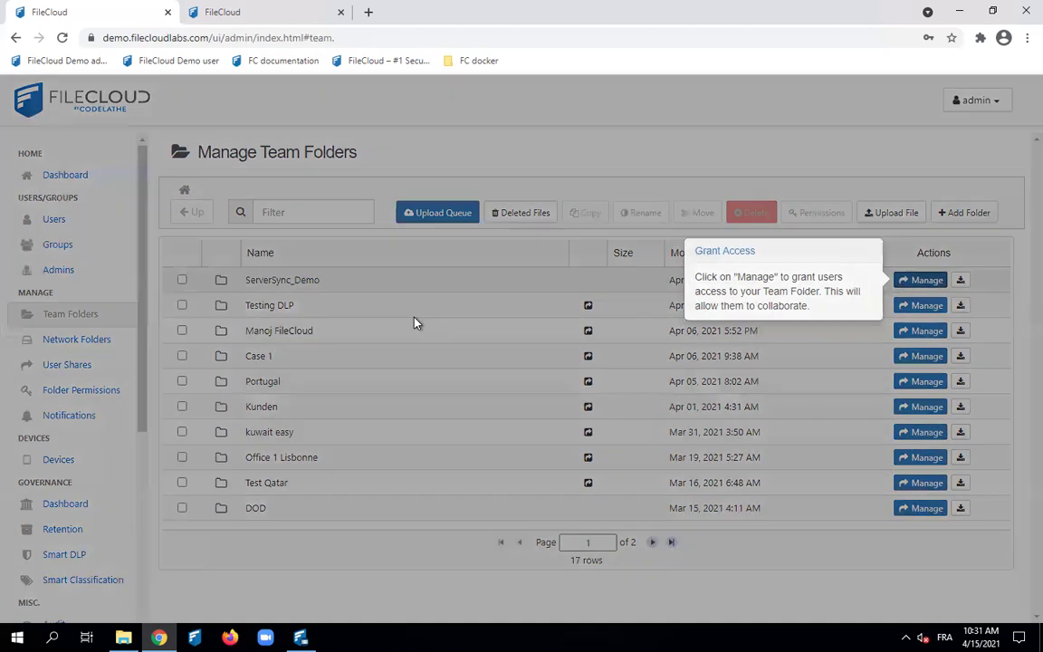
pyautogui.click(654, 217)
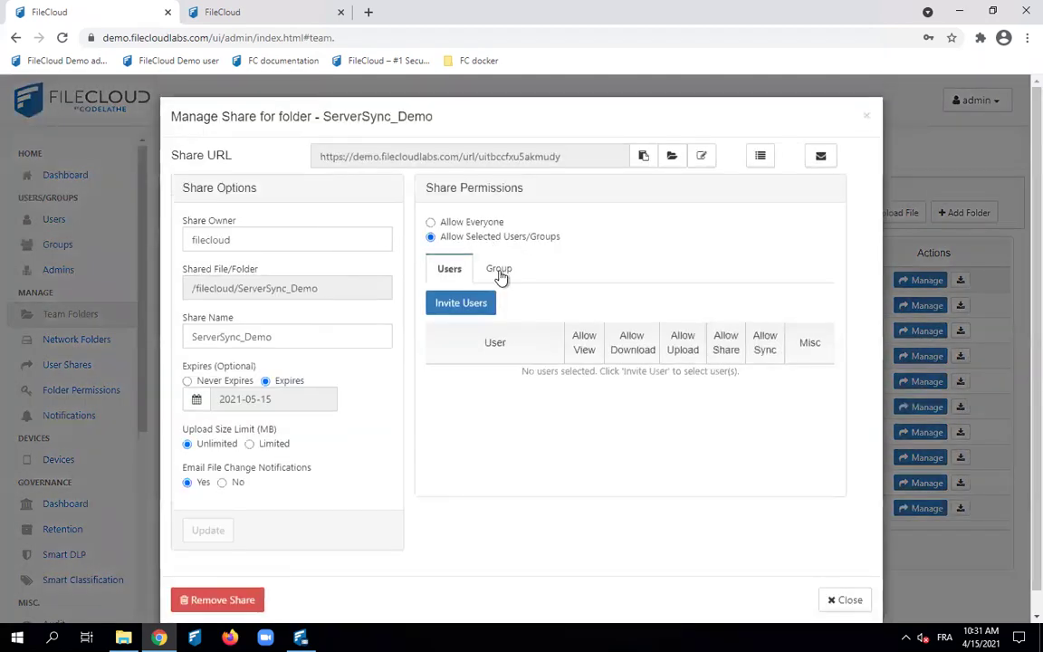
pyautogui.click(499, 271)
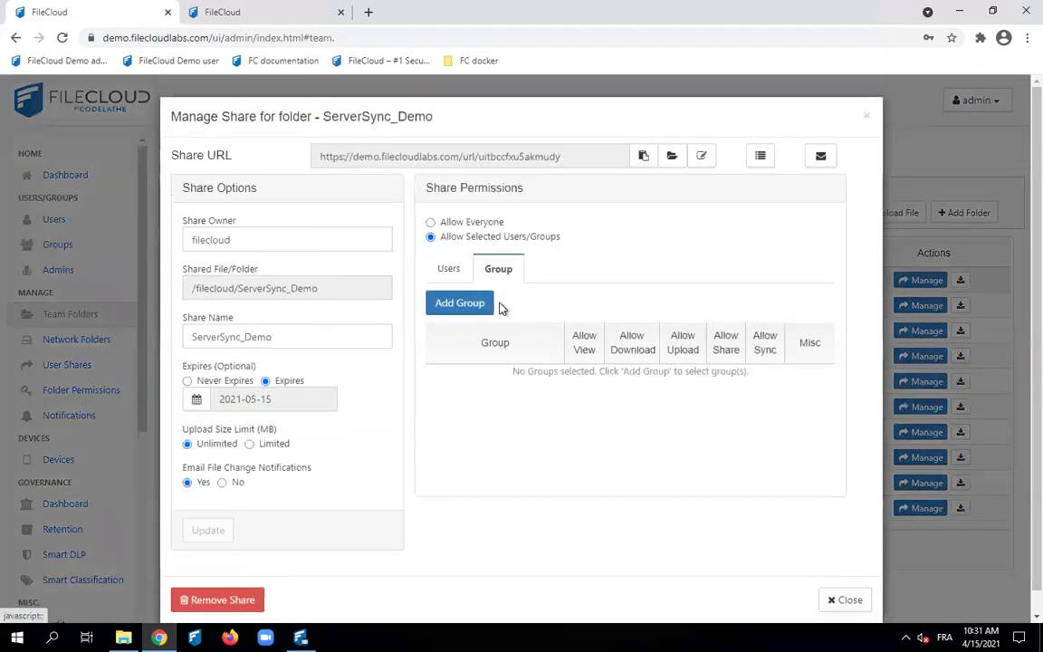
pyautogui.click(457, 304)
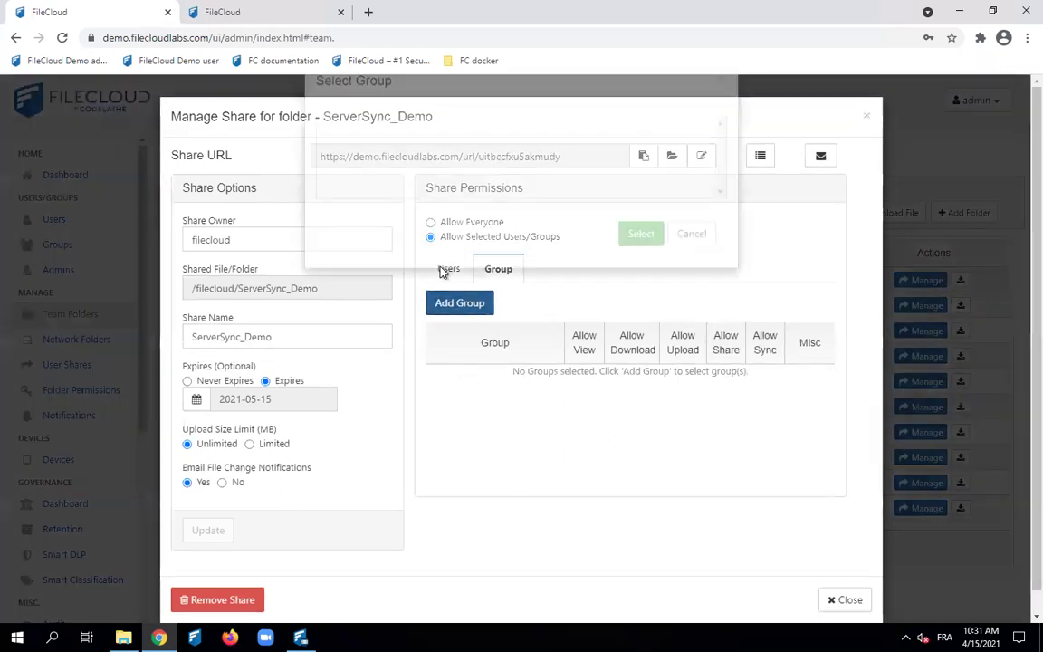
pyautogui.click(362, 179)
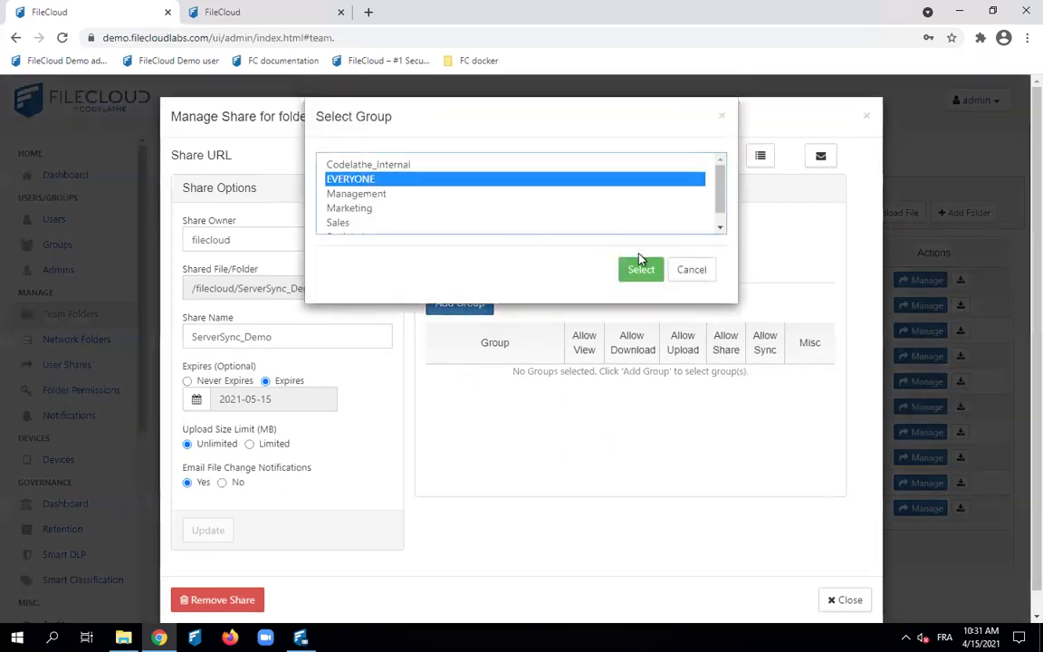
pyautogui.press('Return')
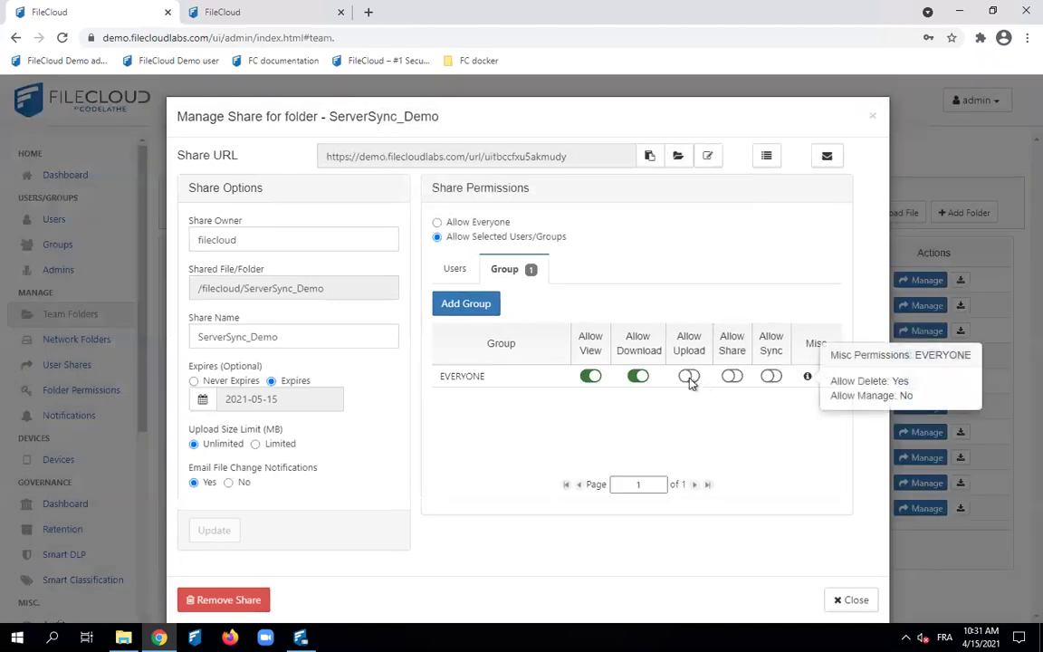
# - Grant the EVERYONE group upload, share and sync permissions on the ServerSync_Demo share and close its settings
pyautogui.click(732, 376)
pyautogui.click(772, 375)
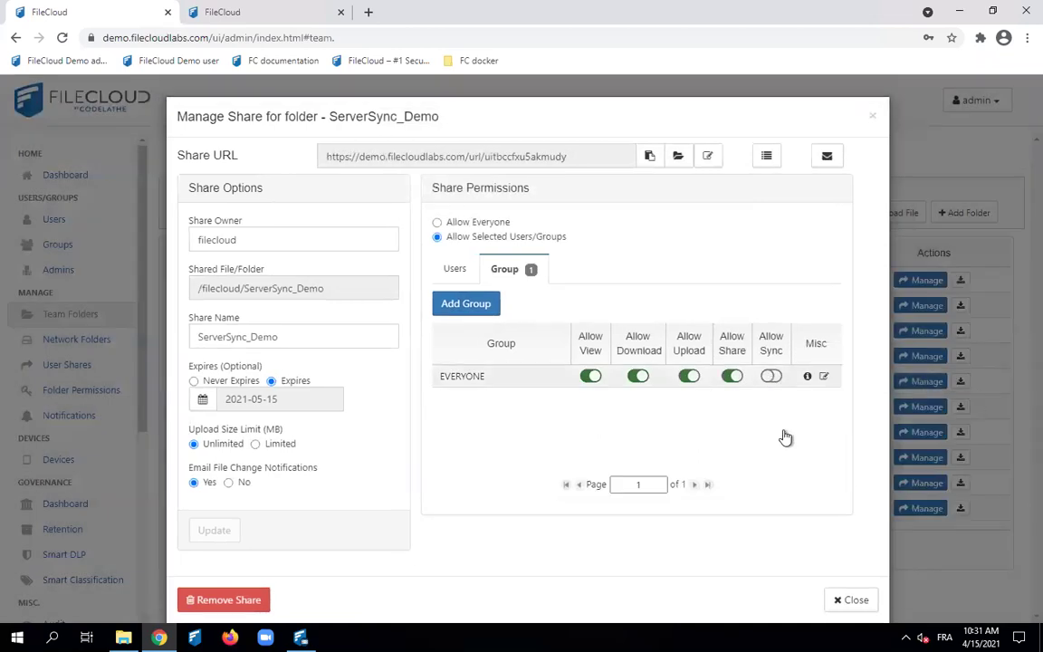
pyautogui.click(854, 600)
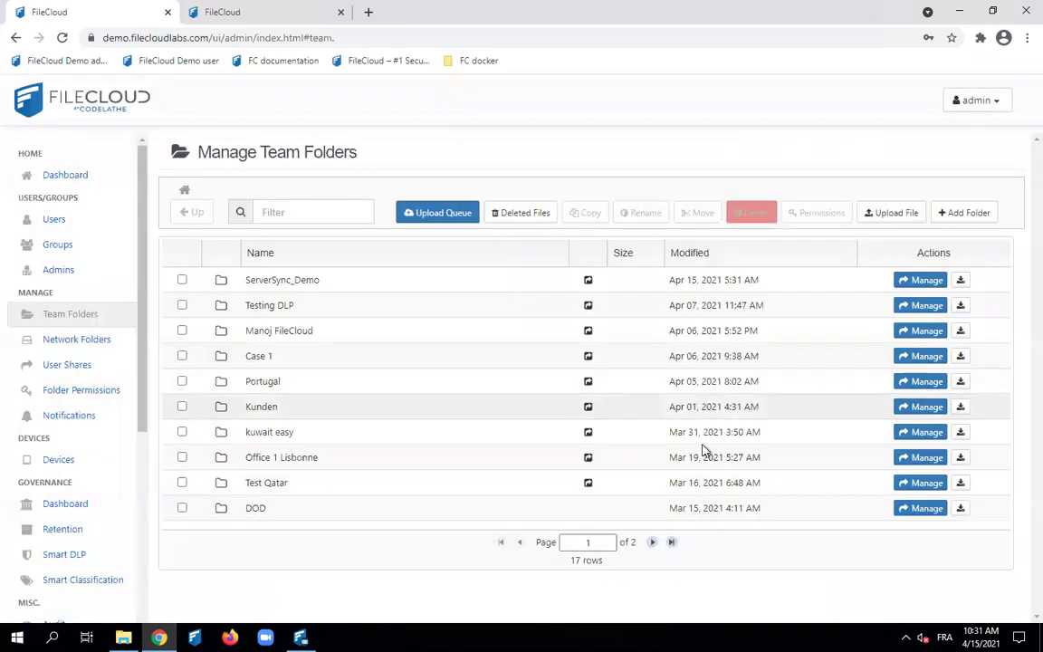
# - Check the contents of the ServerSync_Demo team folder and return to the team folder list
pyautogui.click(285, 283)
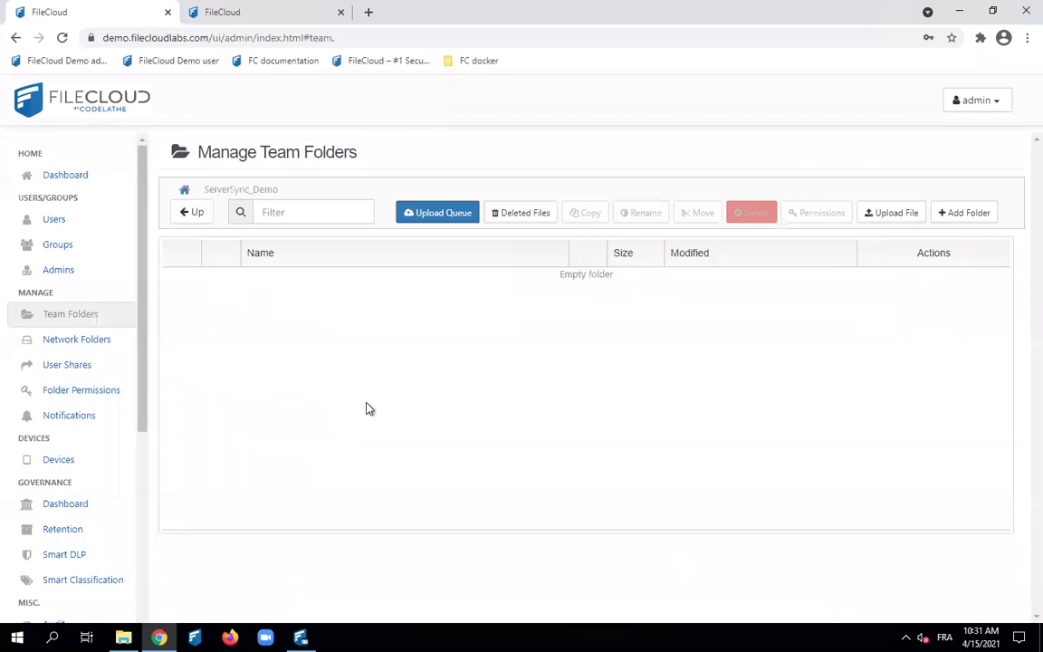
pyautogui.click(195, 216)
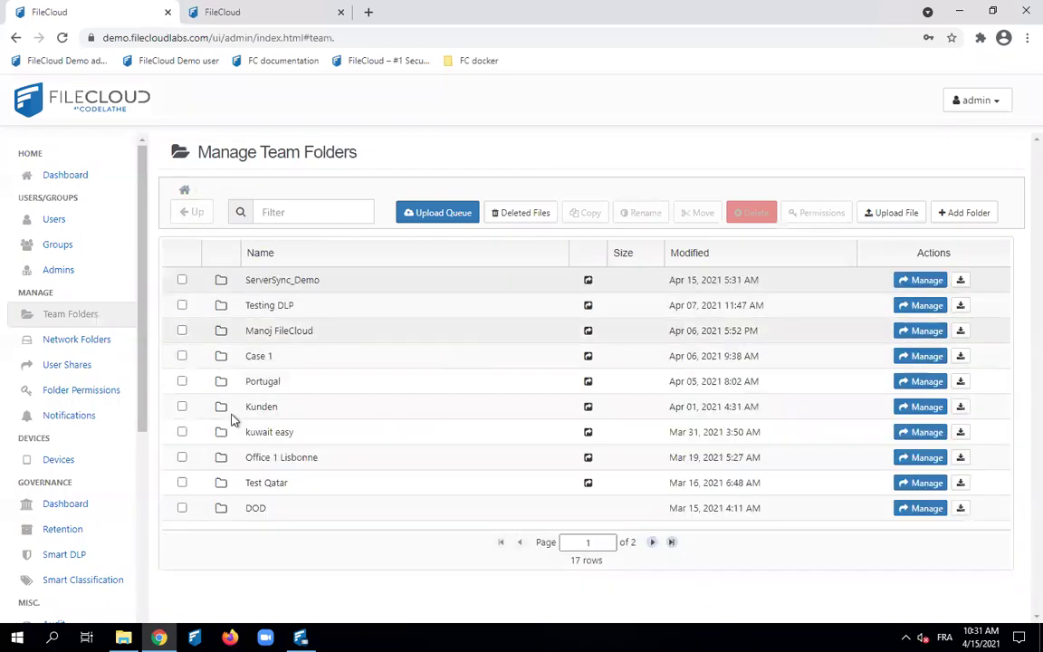
# - Switch to File Explorer, examine the files in the local Serversync_Demo folder and return to Local Disk (C:)
pyautogui.click(123, 638)
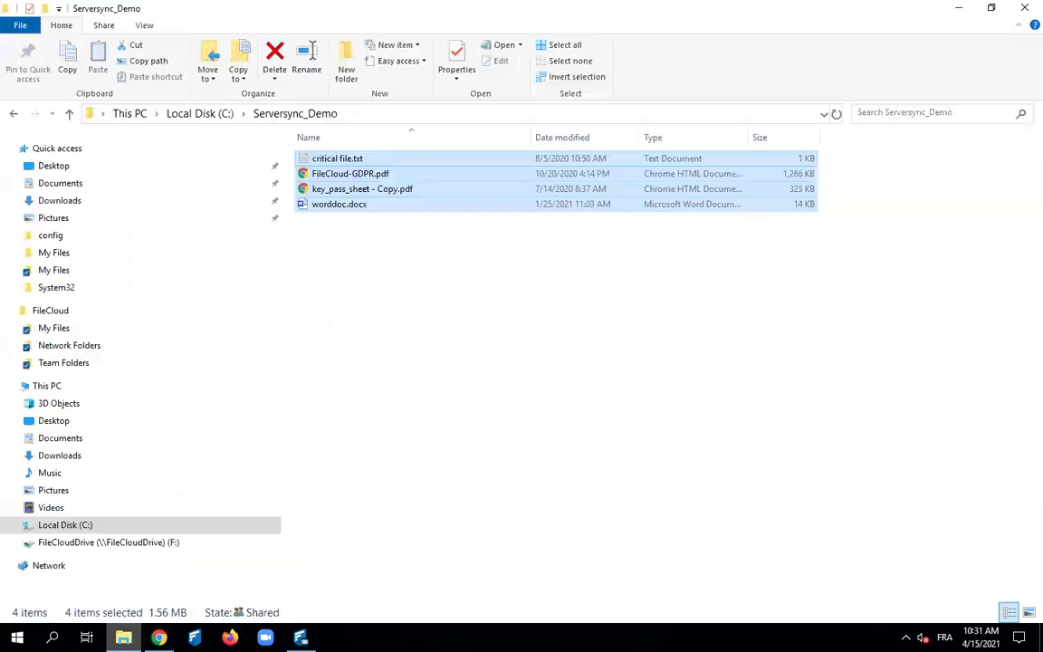
pyautogui.click(199, 113)
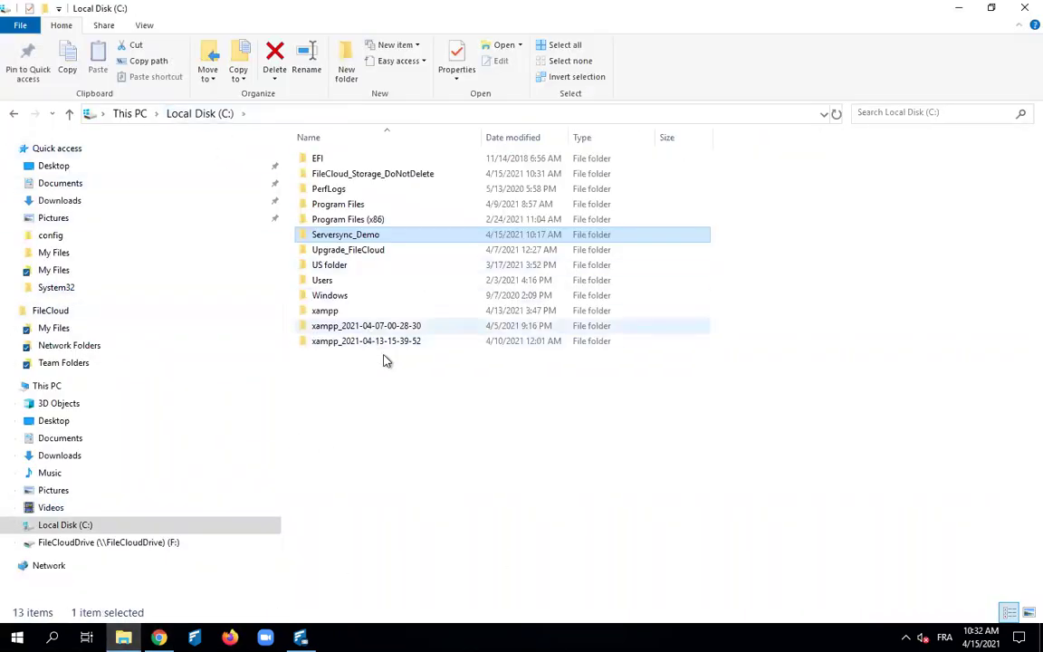
pyautogui.doubleClick(343, 235)
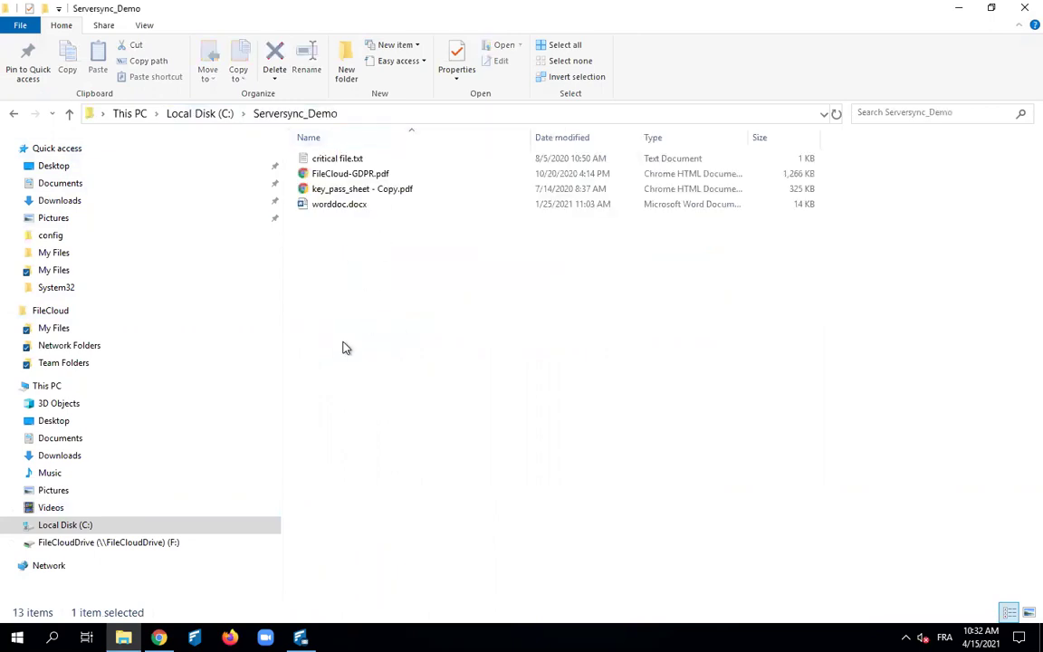
pyautogui.click(201, 115)
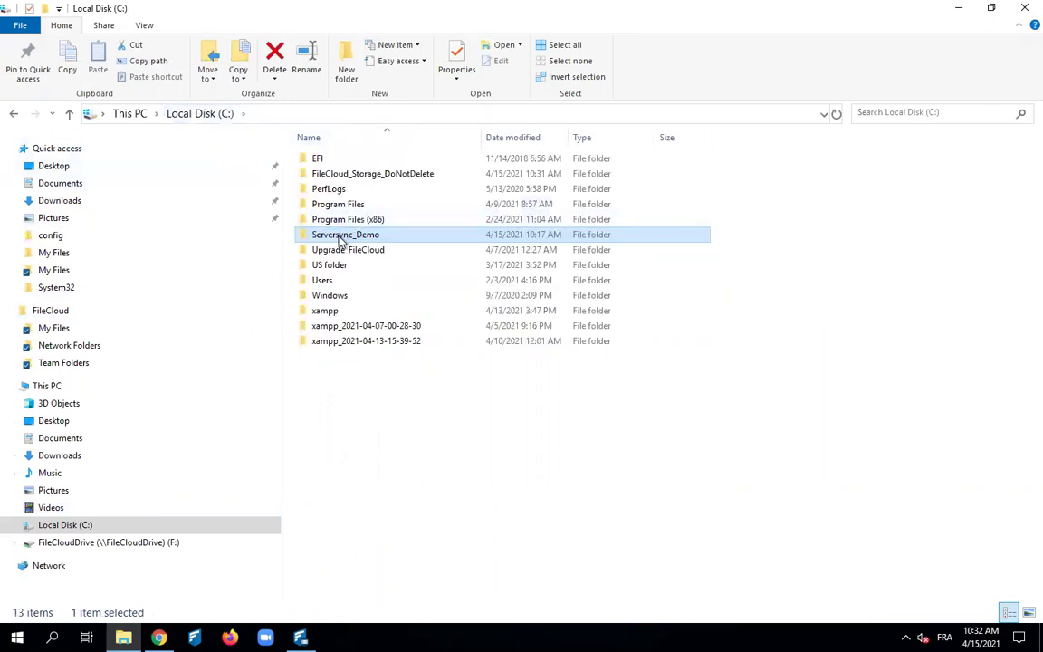
# - Review the NTFS security permissions of the two individual user accounts on the Serversync_Demo folder, then close its properties
pyautogui.rightClick(310, 237)
pyautogui.click(419, 578)
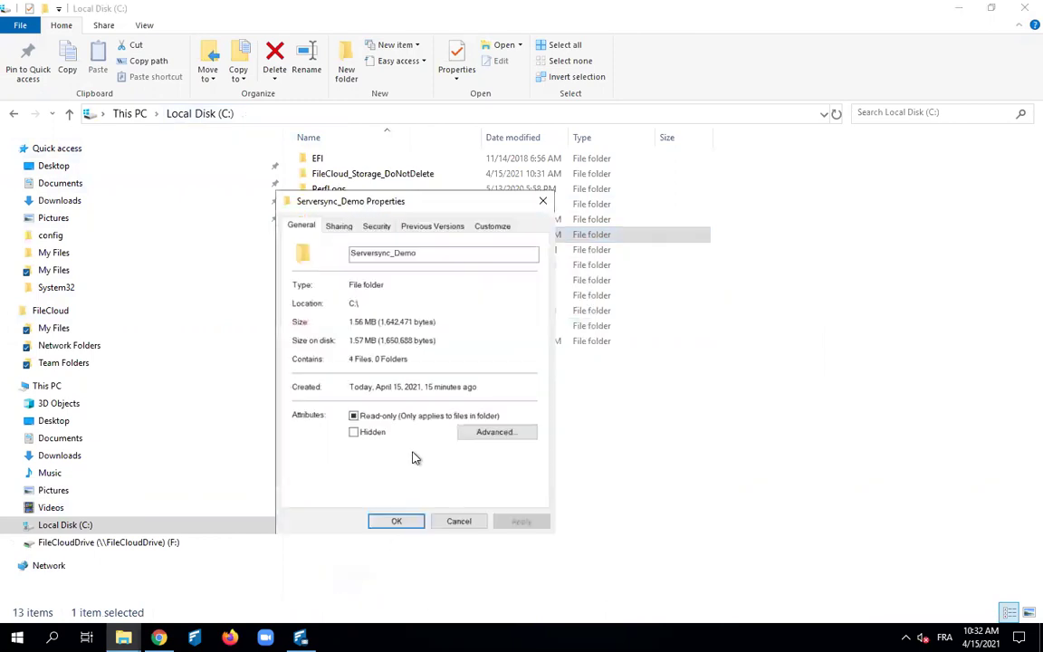
pyautogui.click(375, 227)
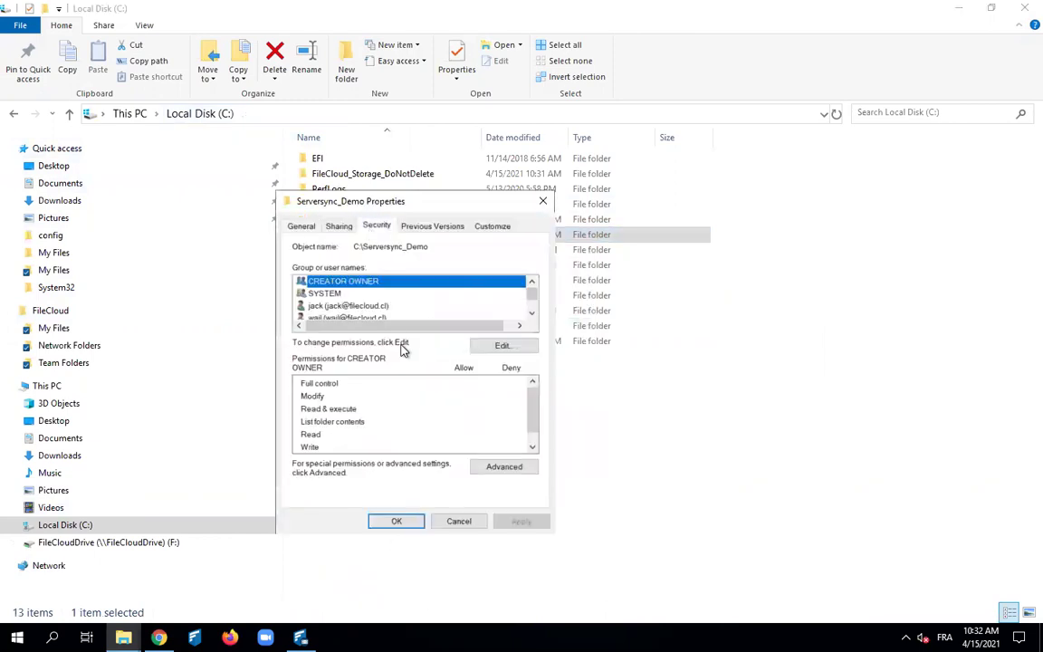
pyautogui.click(348, 305)
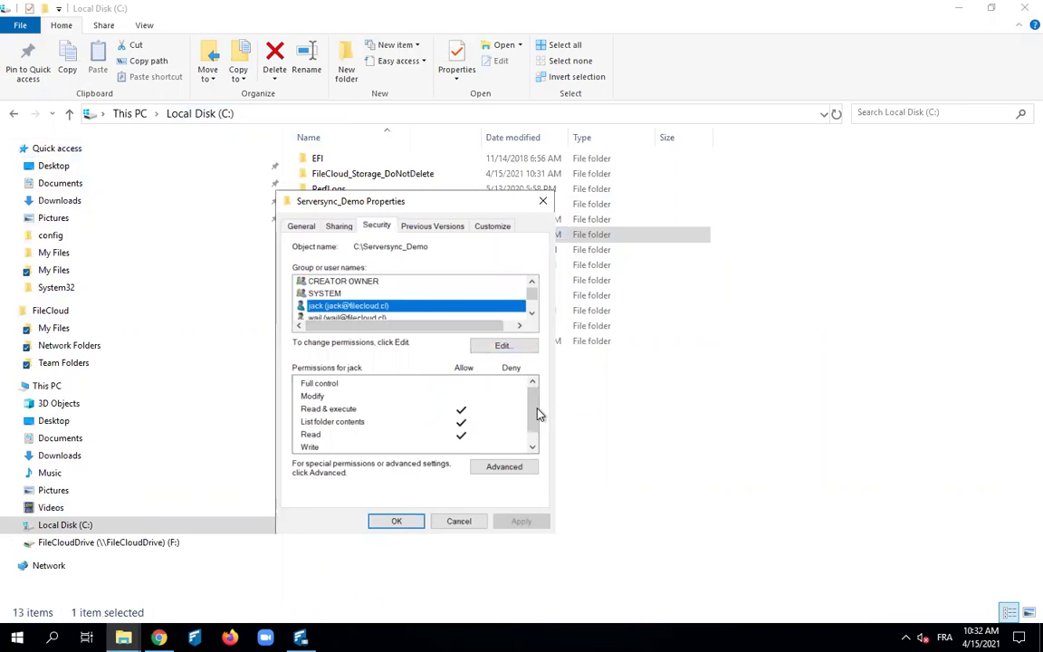
pyautogui.click(534, 446)
pyautogui.click(390, 318)
pyautogui.click(532, 312)
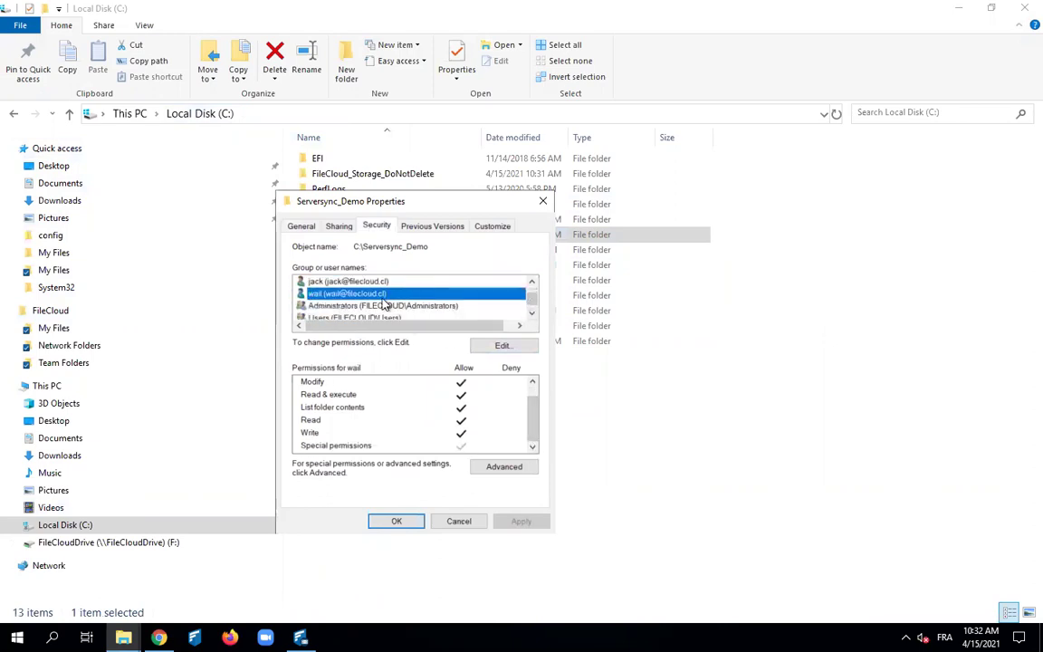
pyautogui.click(399, 522)
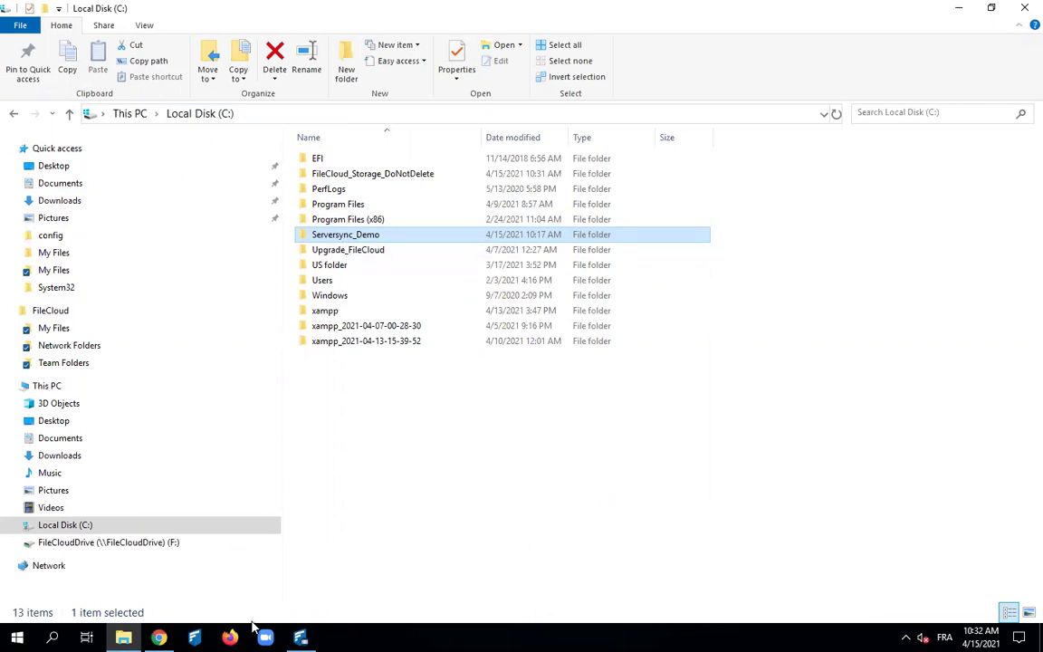
# - Switch to FileCloud ServerSync, review the server URL, account and password fields of its account settings, then close the login dialog
pyautogui.moveTo(300, 638)
pyautogui.click(522, 571)
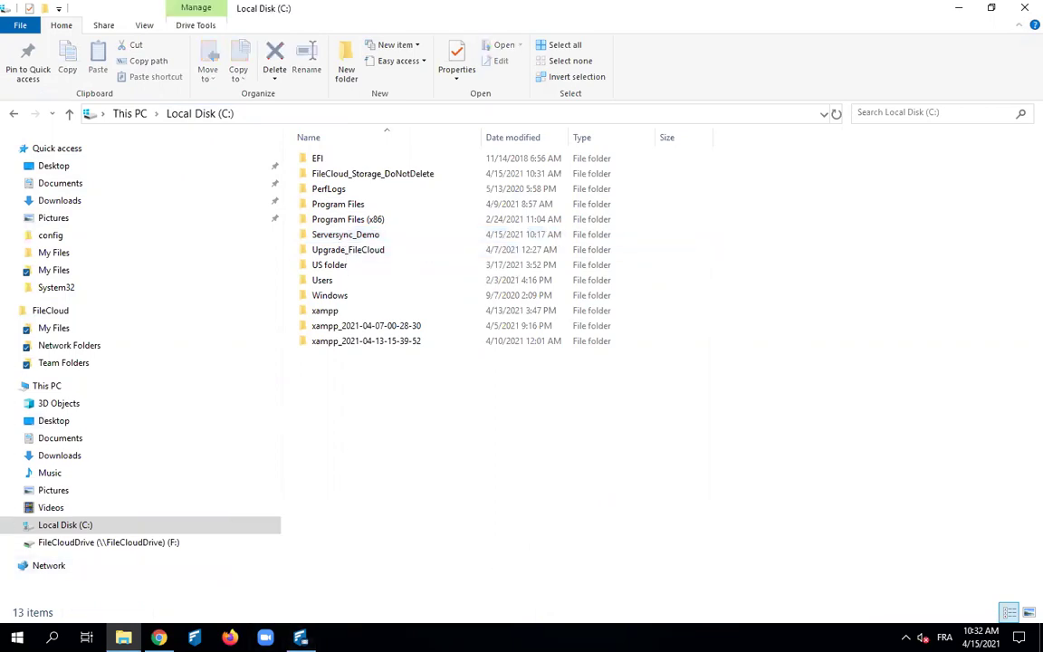
pyautogui.click(300, 637)
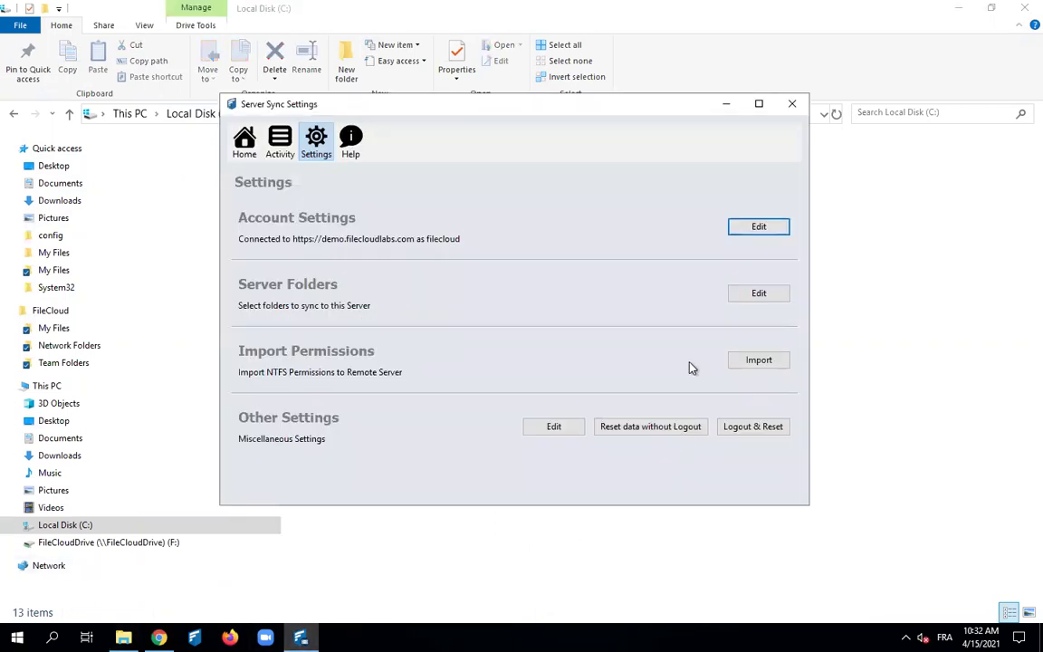
pyautogui.click(735, 229)
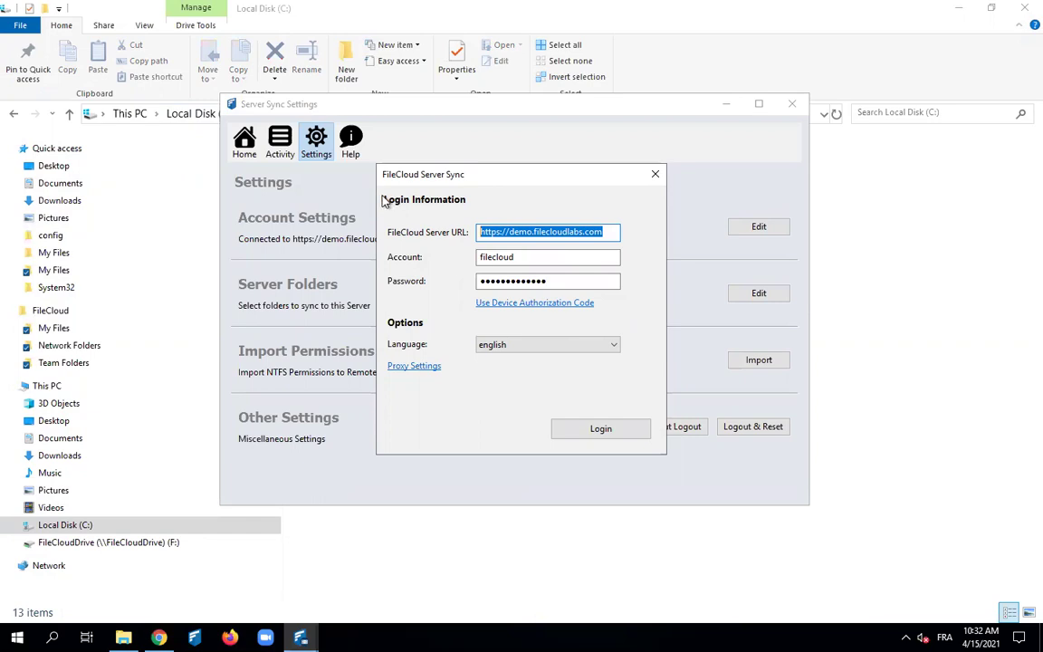
pyautogui.click(607, 234)
pyautogui.hotkey('ctrl', 'a')
pyautogui.doubleClick(496, 258)
pyautogui.moveTo(559, 288); pyautogui.dragTo(474, 268)
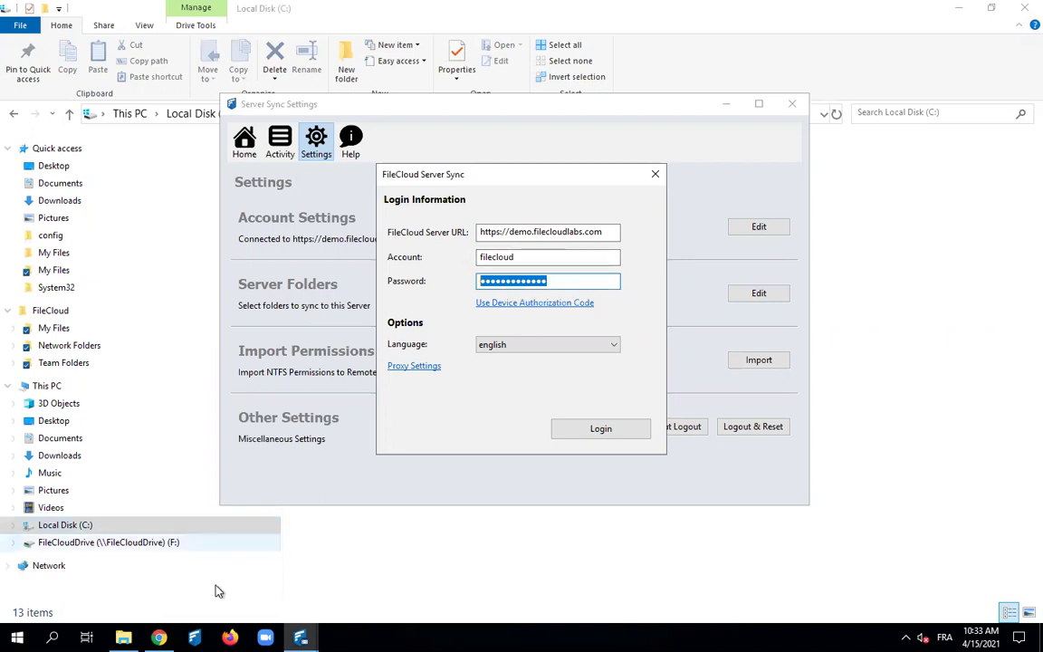
pyautogui.click(158, 638)
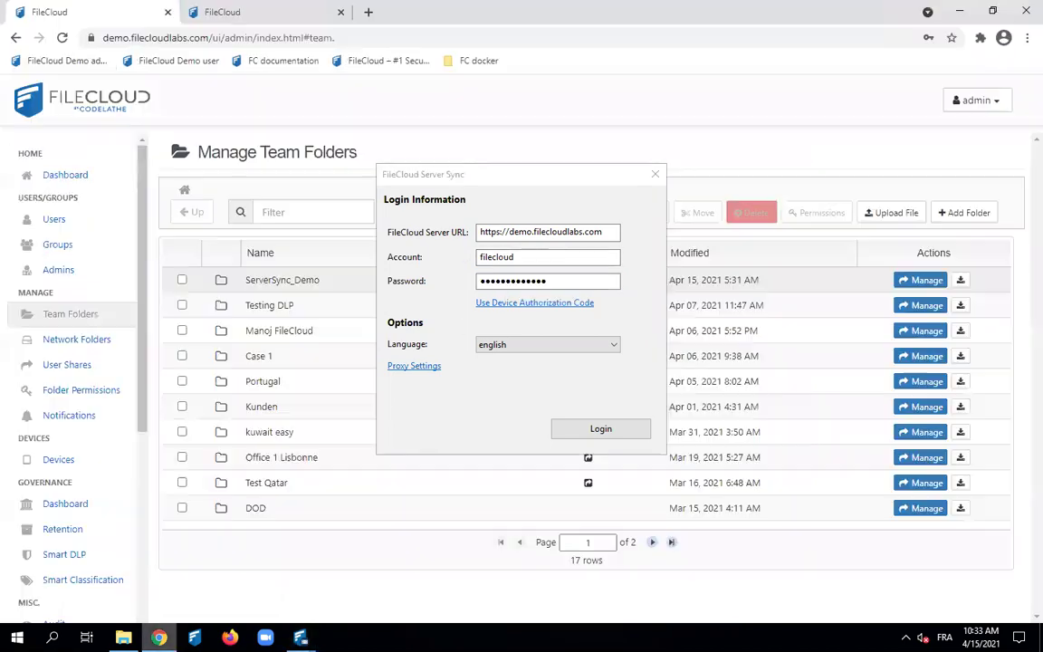
pyautogui.click(655, 174)
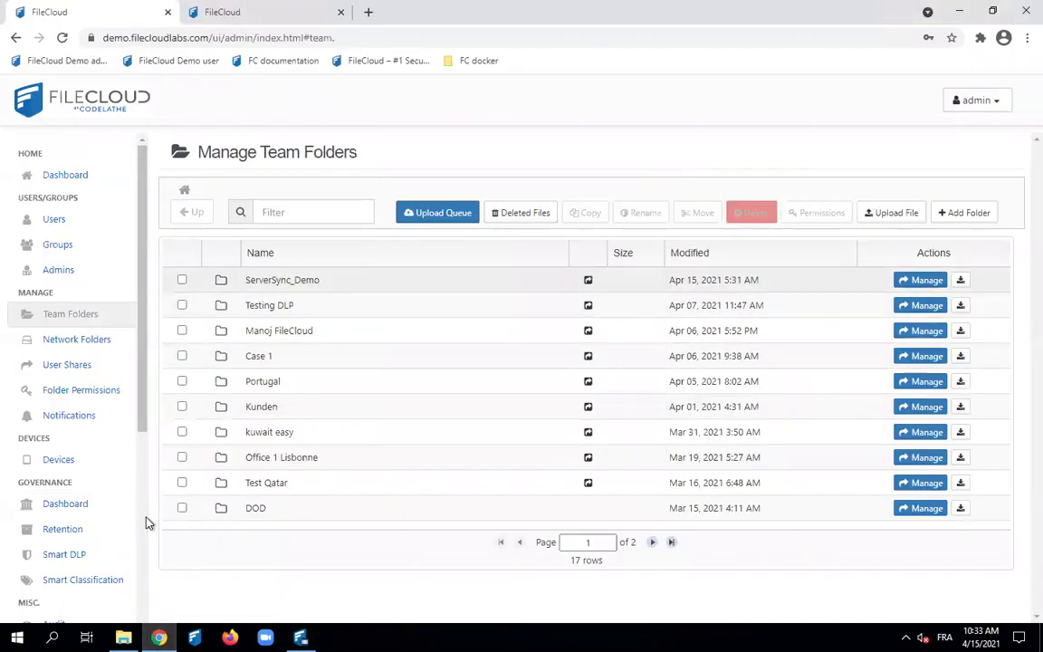
# - Review the team folder master account and its details in the Admin Portal's Team Folders settings, then close the details
pyautogui.scroll(-5, 126, 529)
pyautogui.click(69, 496)
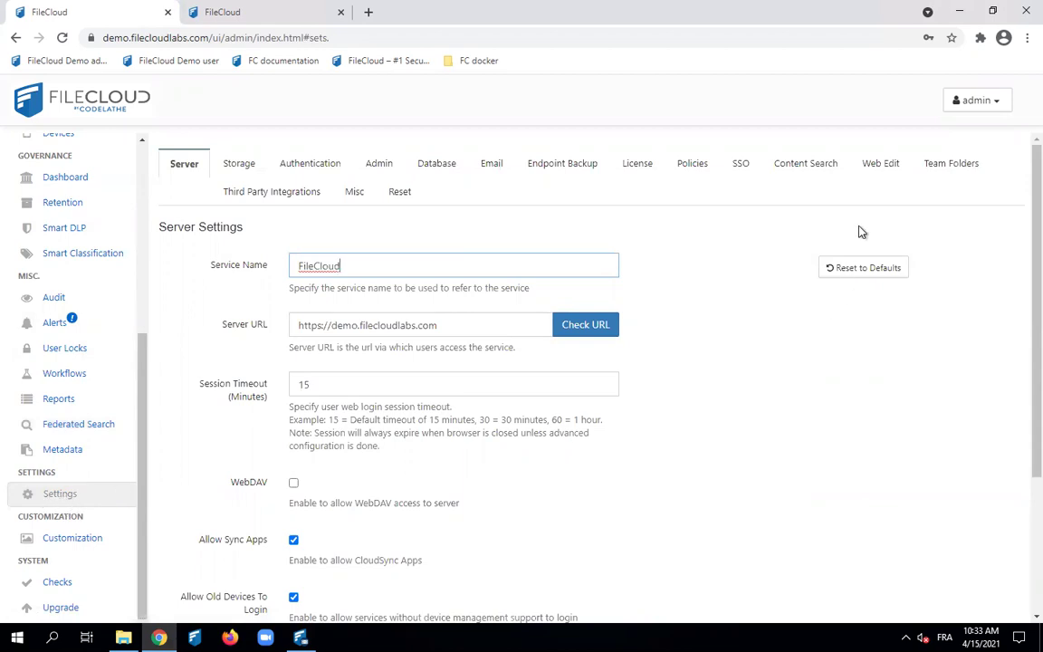
pyautogui.click(945, 166)
pyautogui.click(293, 266)
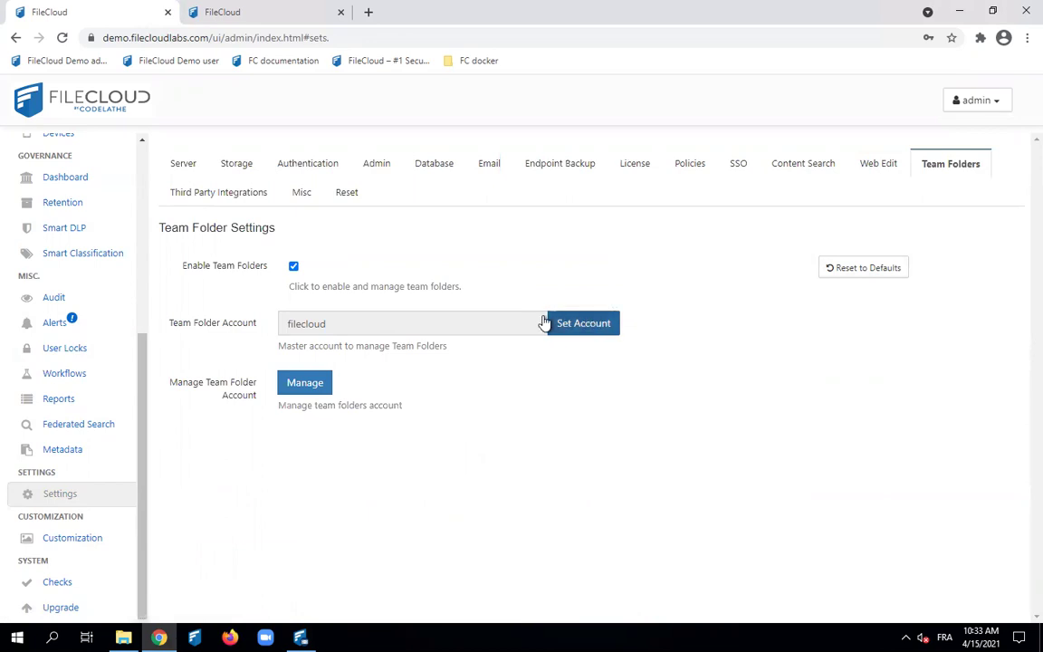
pyautogui.click(310, 390)
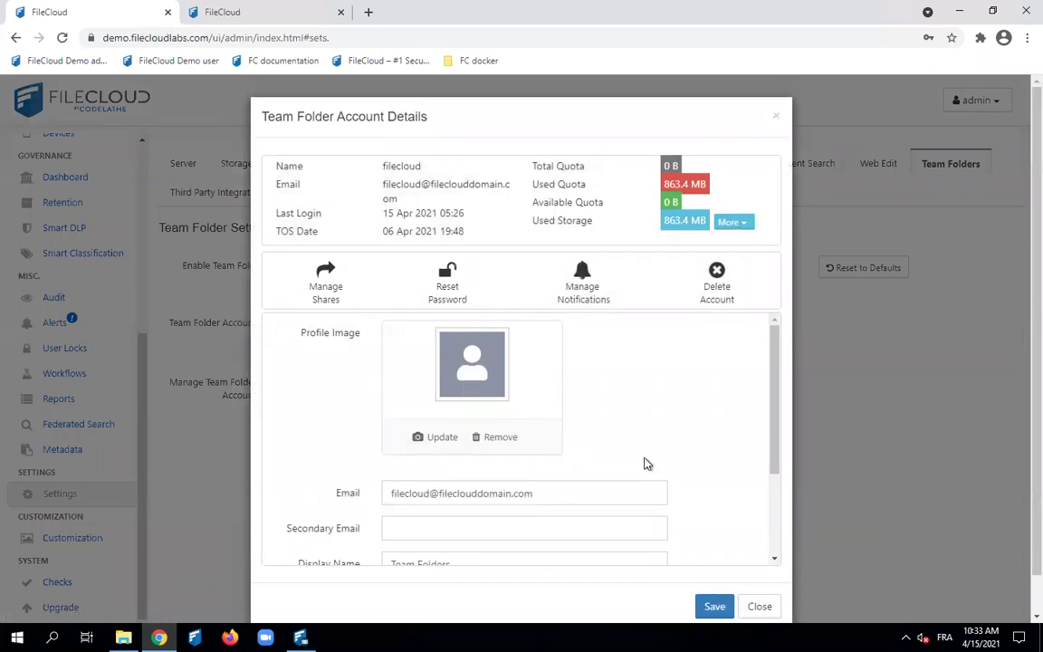
pyautogui.click(777, 118)
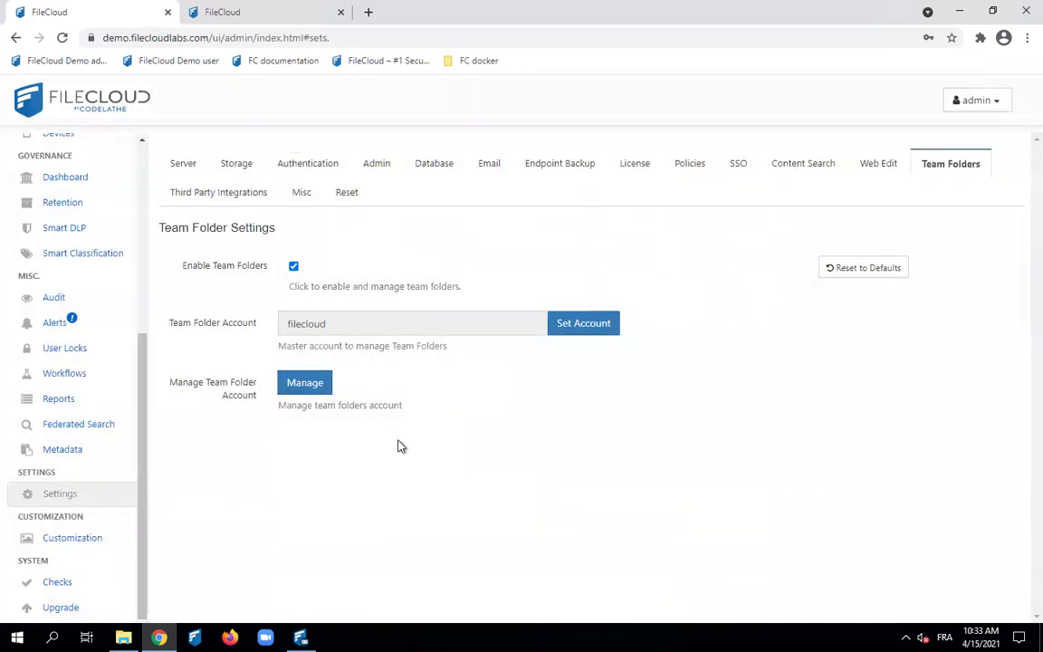
# - Switch to FileCloud ServerSync and start adding a server folder with ServerSync_Demo as its remote folder
pyautogui.click(300, 638)
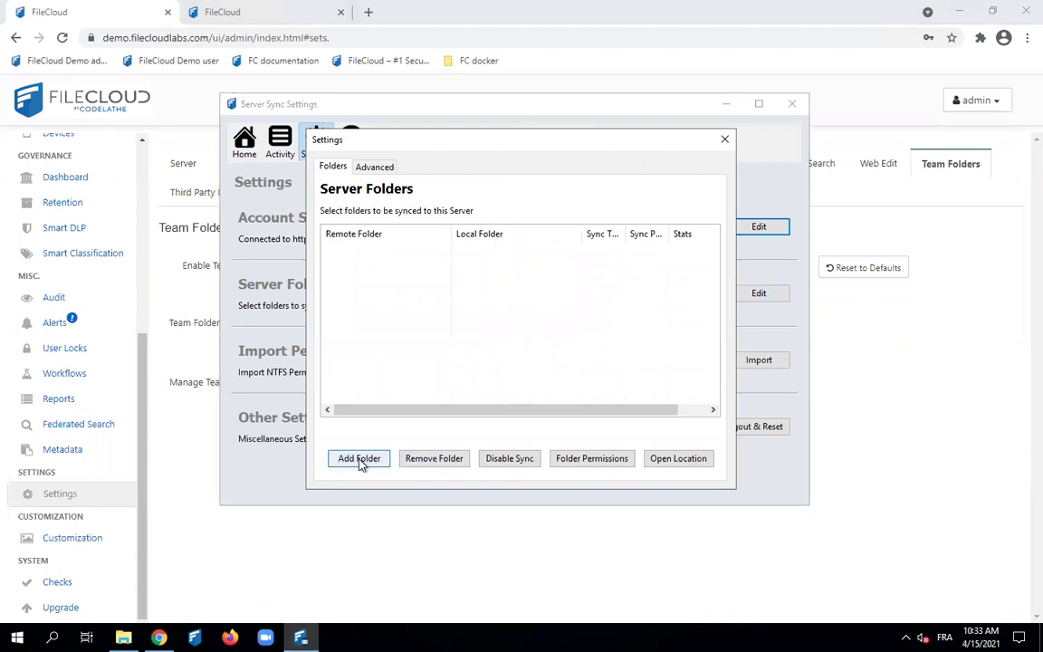
pyautogui.click(359, 459)
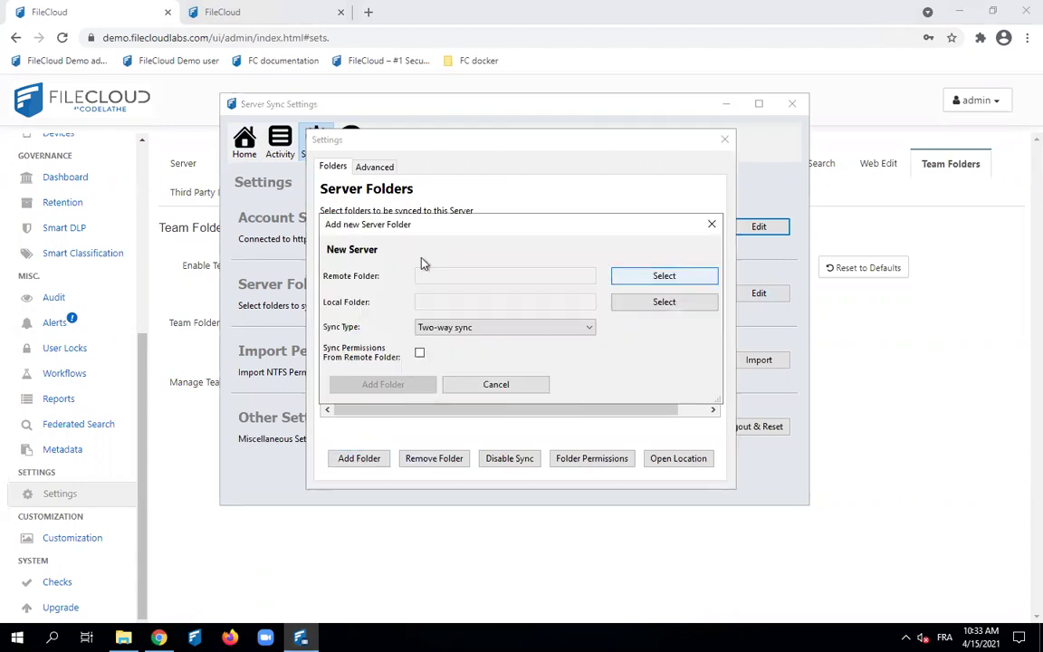
pyautogui.click(617, 279)
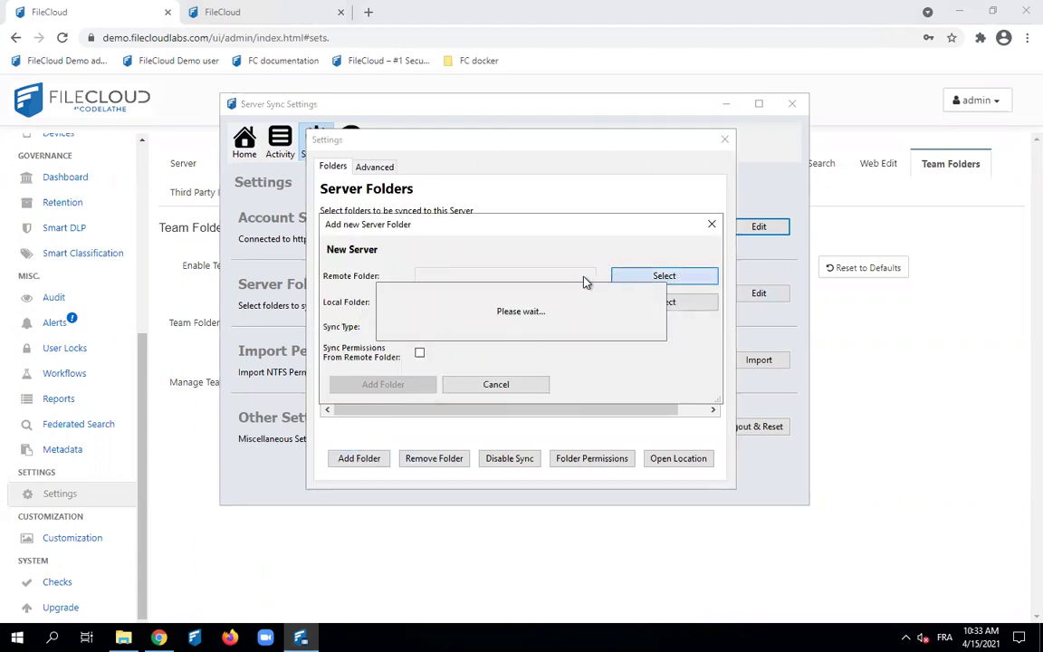
pyautogui.click(460, 233)
pyautogui.moveTo(589, 274); pyautogui.dragTo(586, 308)
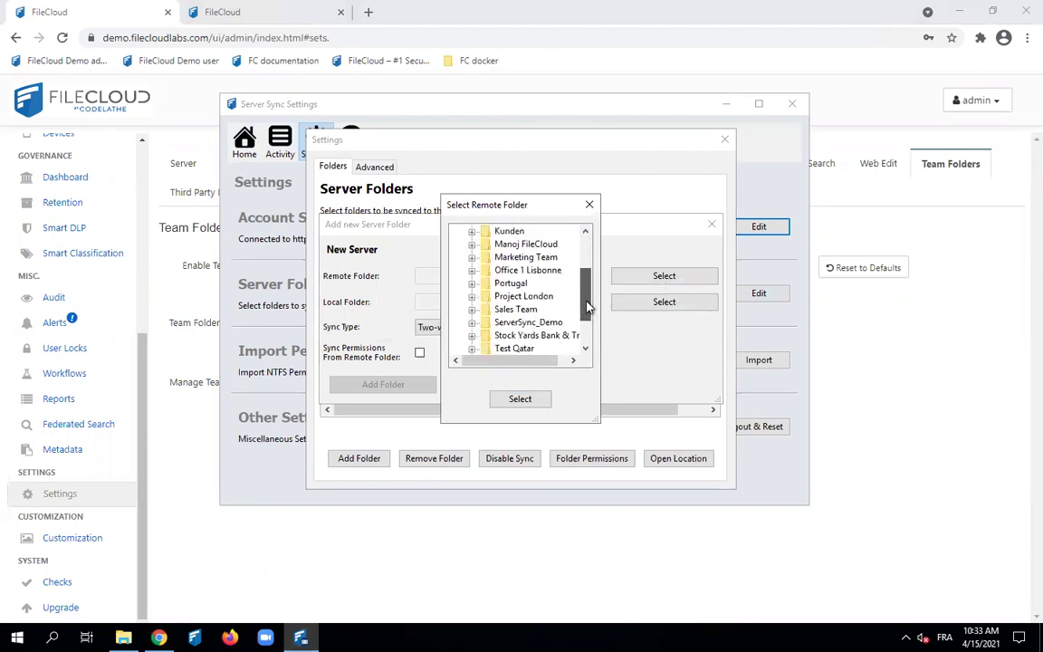
pyautogui.click(529, 323)
pyautogui.click(521, 400)
# - Set the local folder to C:\Serversync_Demo, add the server folder with two-way sync, and close the folder settings
pyautogui.click(662, 303)
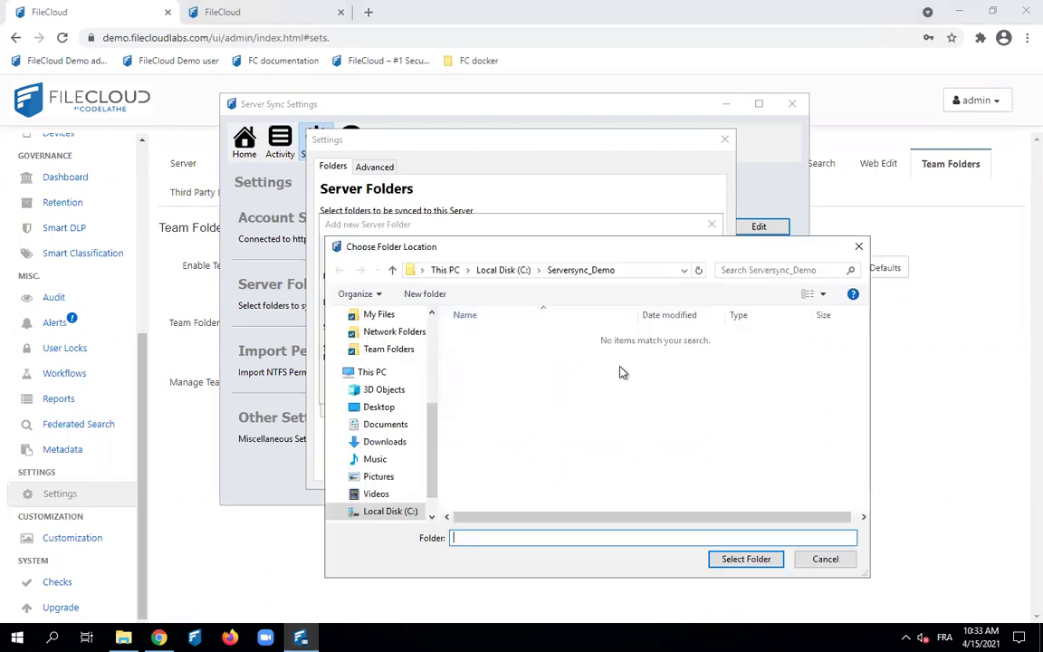
pyautogui.click(502, 270)
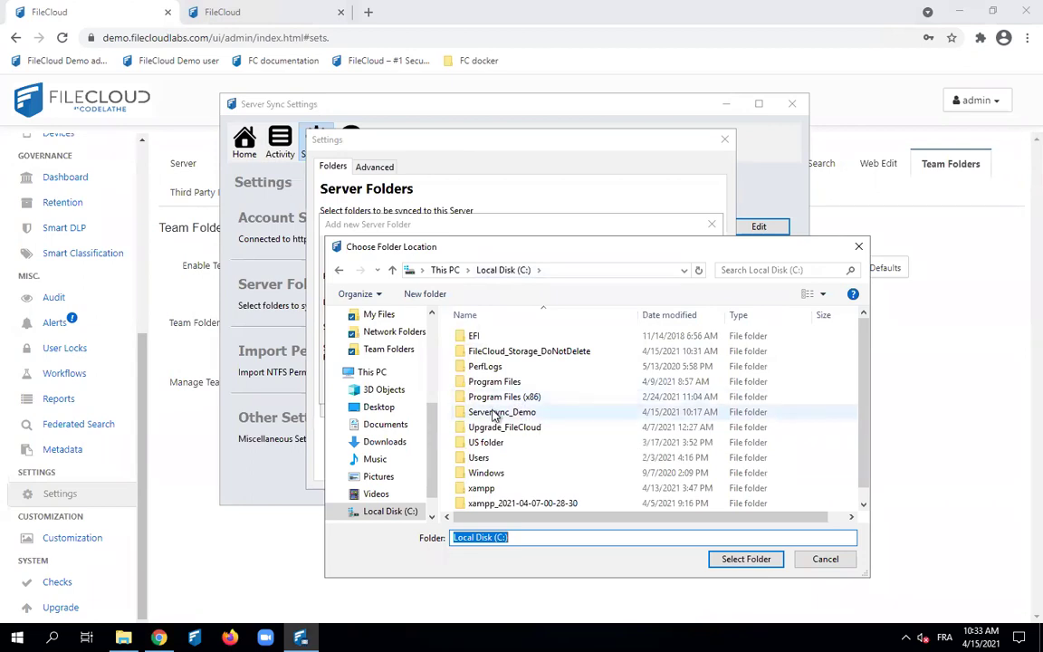
pyautogui.doubleClick(494, 415)
pyautogui.click(747, 560)
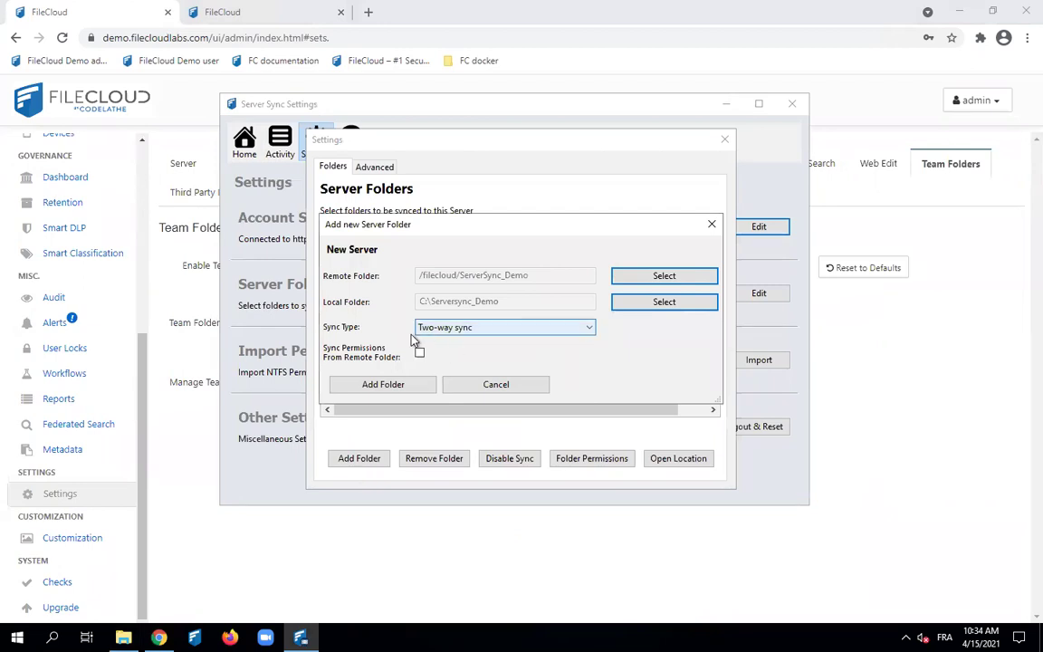
pyautogui.click(403, 384)
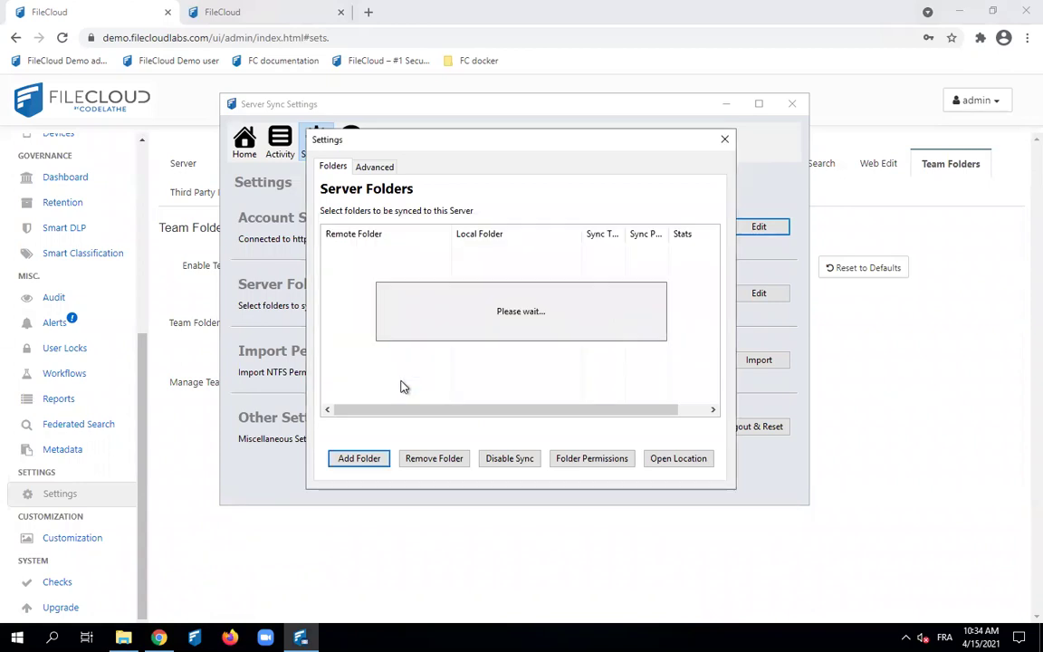
pyautogui.click(725, 140)
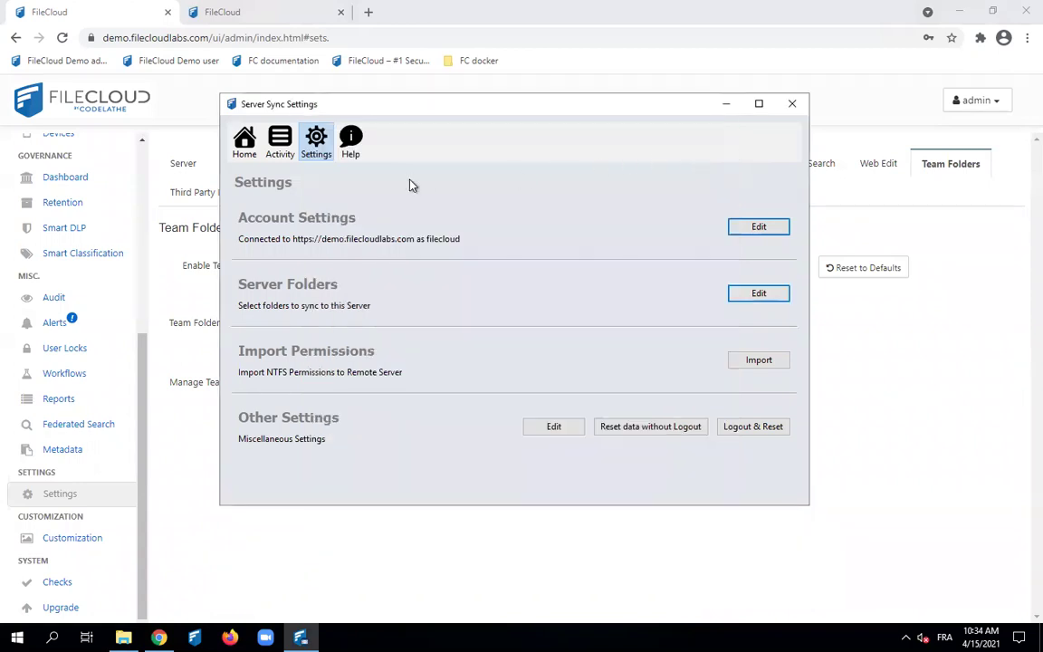
# - Review the recent sync log in ServerSync, then examine the ServerSync_Demo team folder's files in the Admin Portal and return to the folder list
pyautogui.click(245, 145)
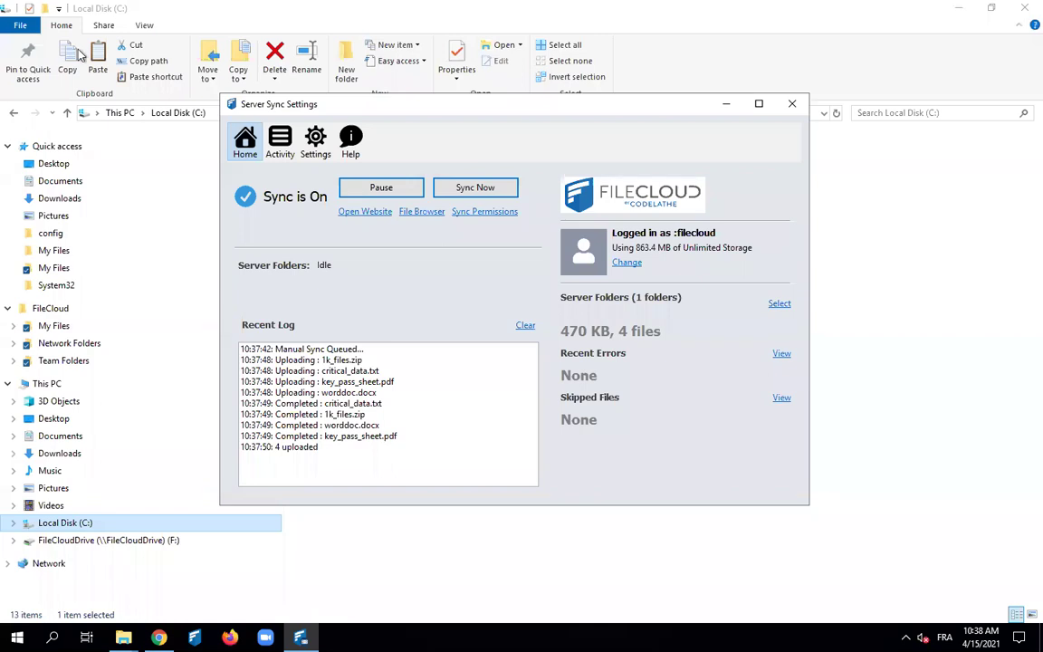
pyautogui.click(502, 462)
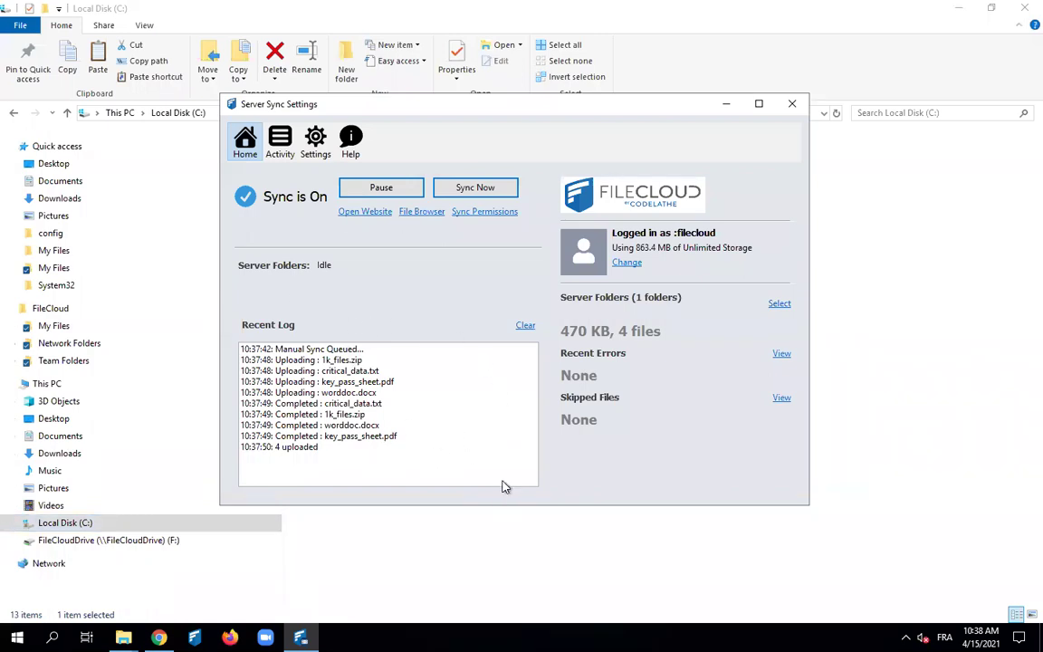
pyautogui.click(158, 638)
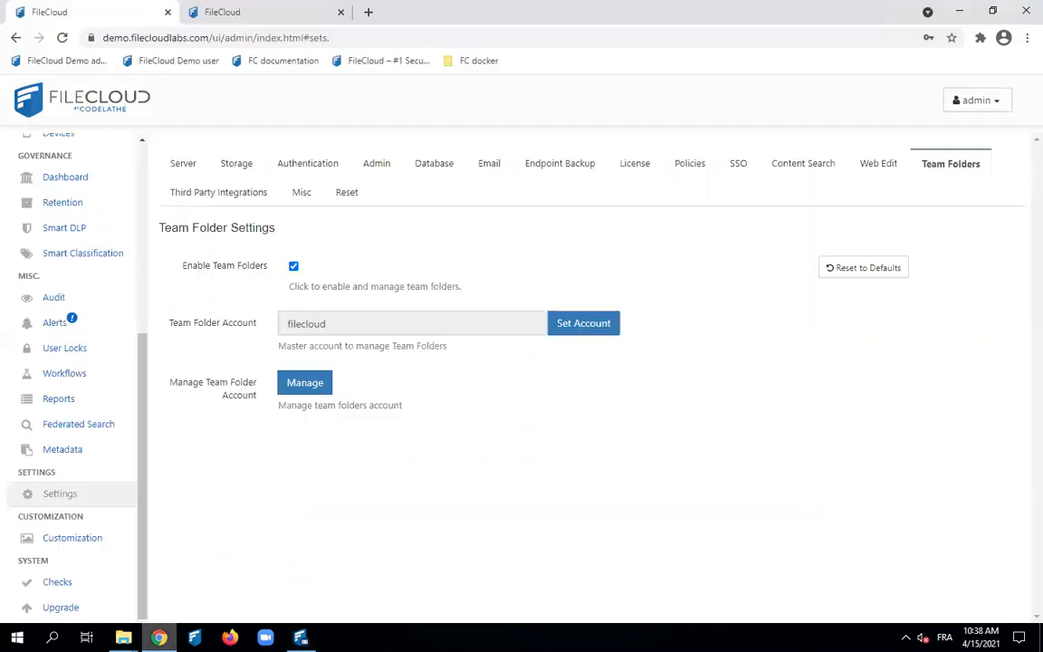
pyautogui.scroll(4, 138, 290)
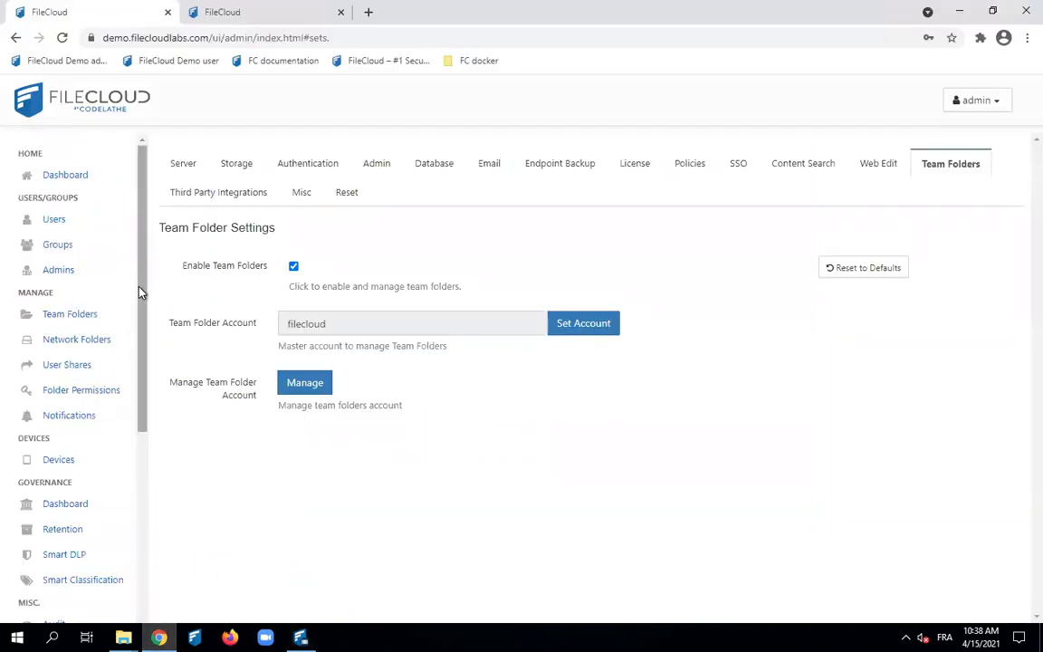
pyautogui.click(115, 314)
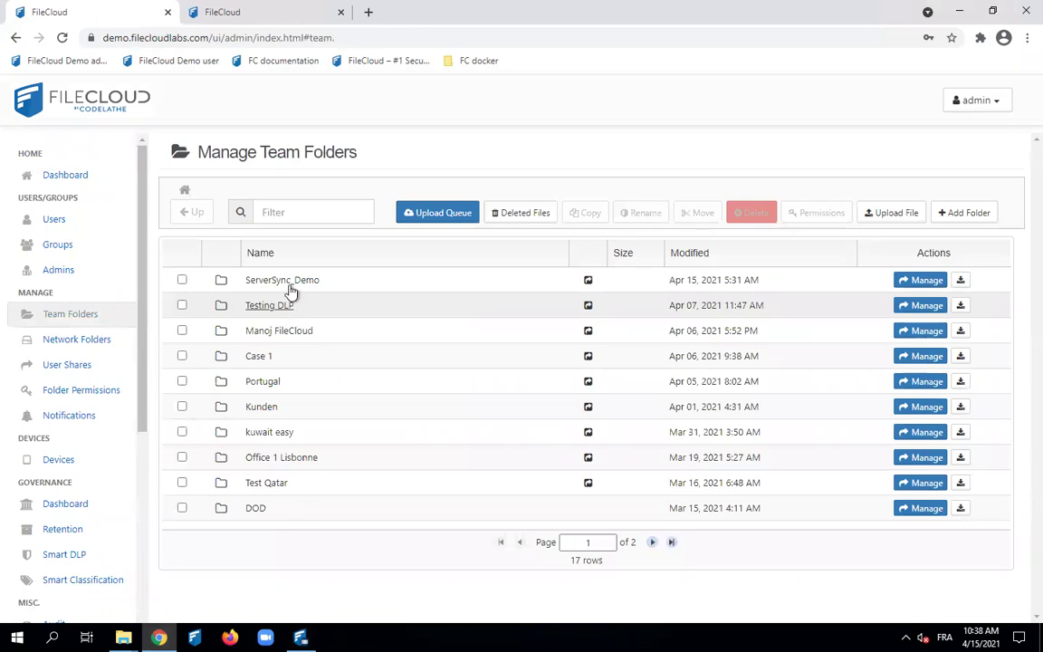
pyautogui.click(288, 281)
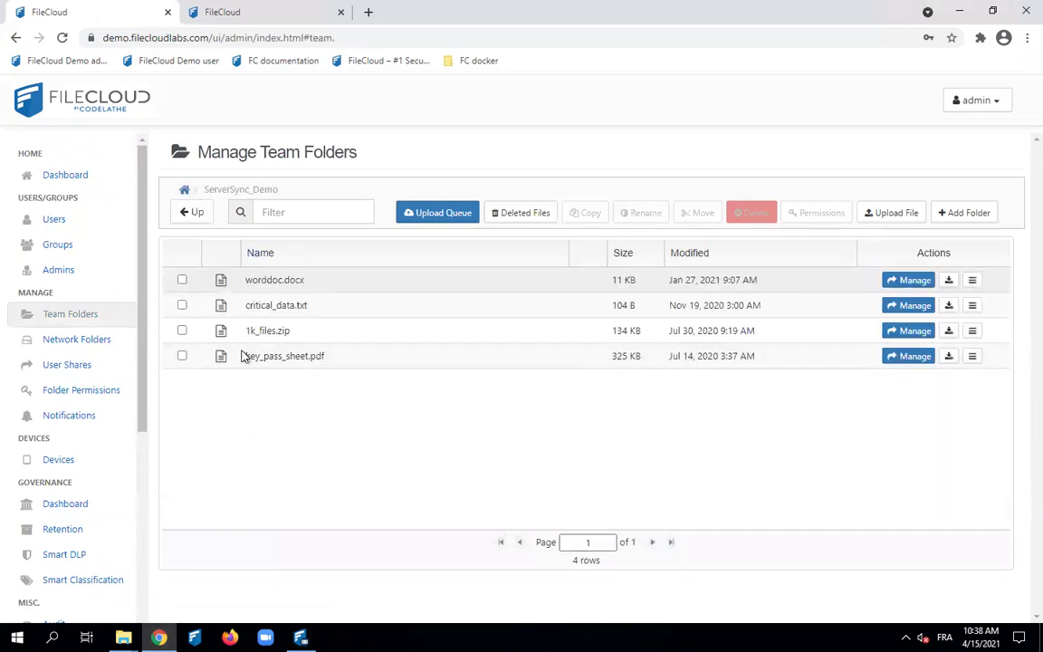
pyautogui.click(193, 212)
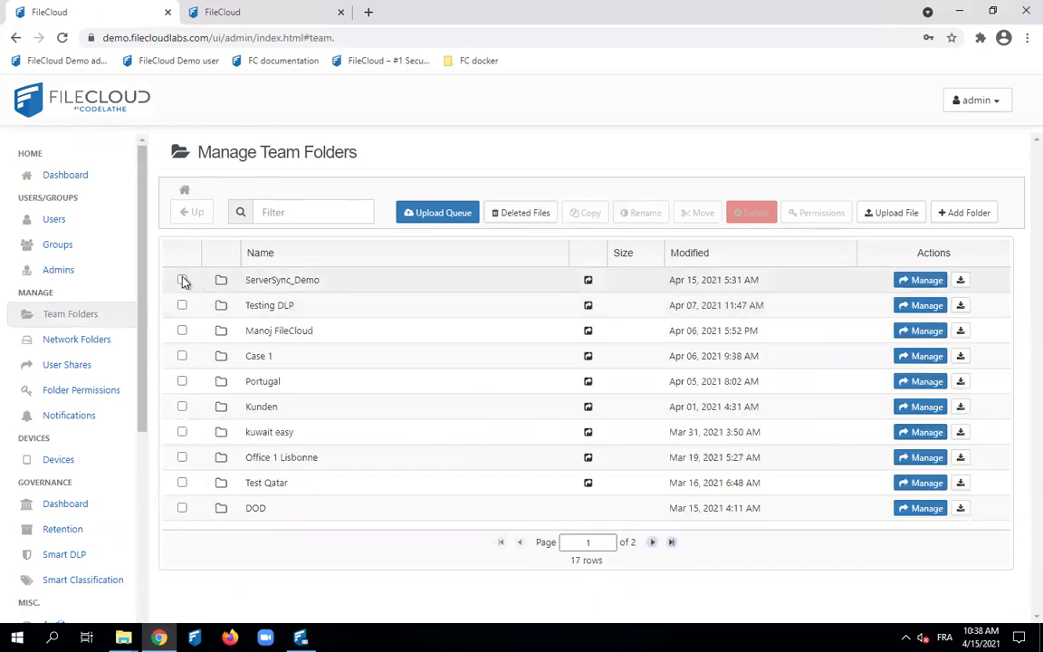
# - Review the user and group permissions of the ServerSync_Demo team folder, then close its folder-level security
pyautogui.click(182, 280)
pyautogui.click(815, 214)
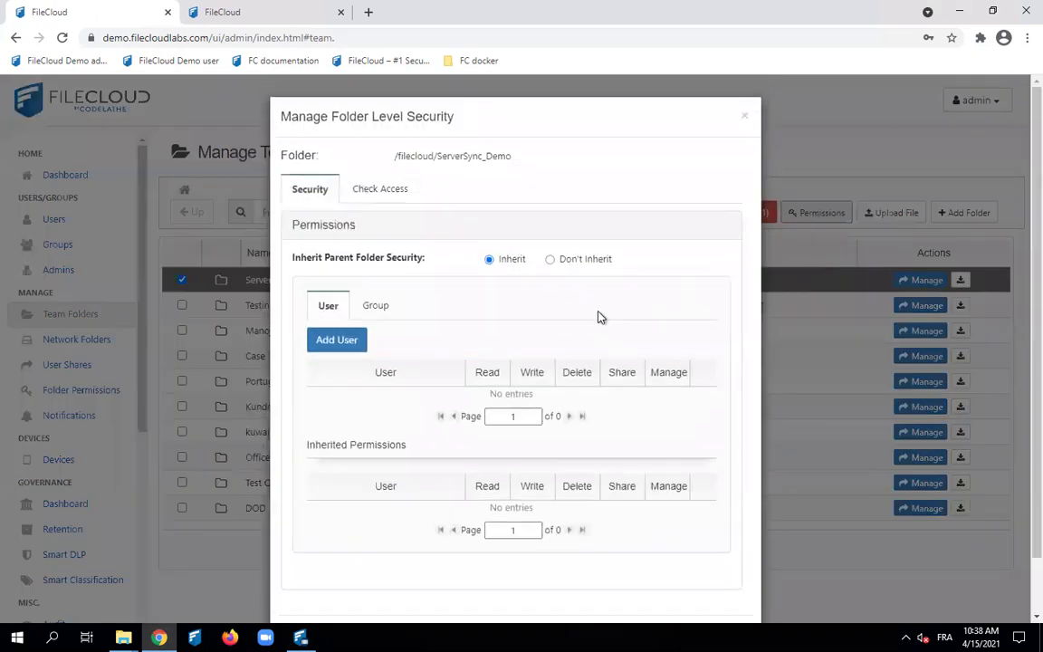
pyautogui.click(374, 305)
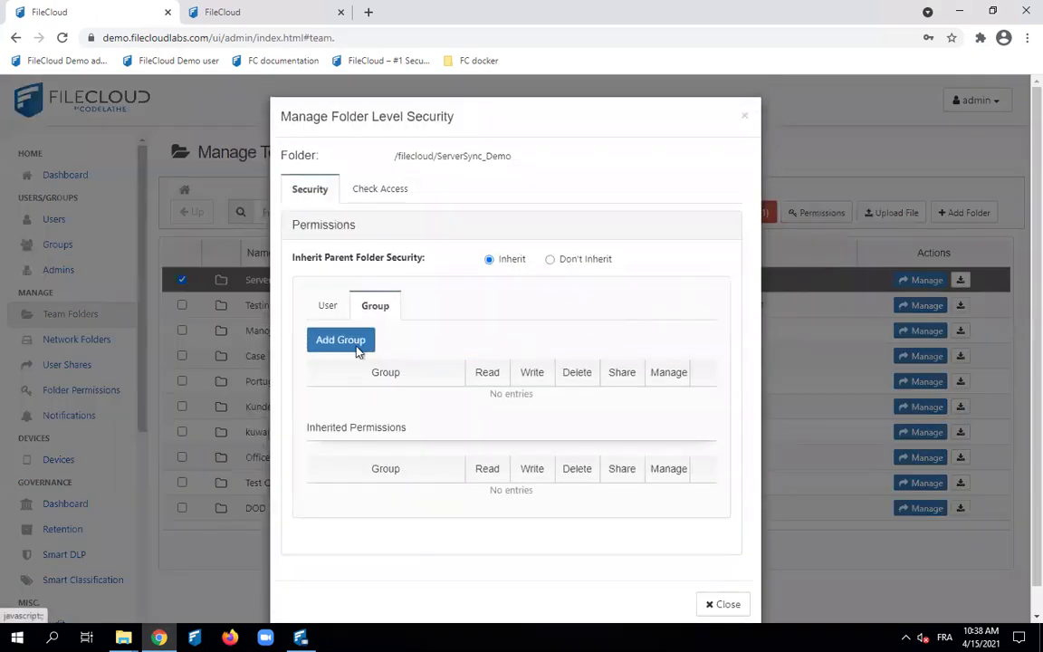
pyautogui.click(328, 305)
pyautogui.click(725, 605)
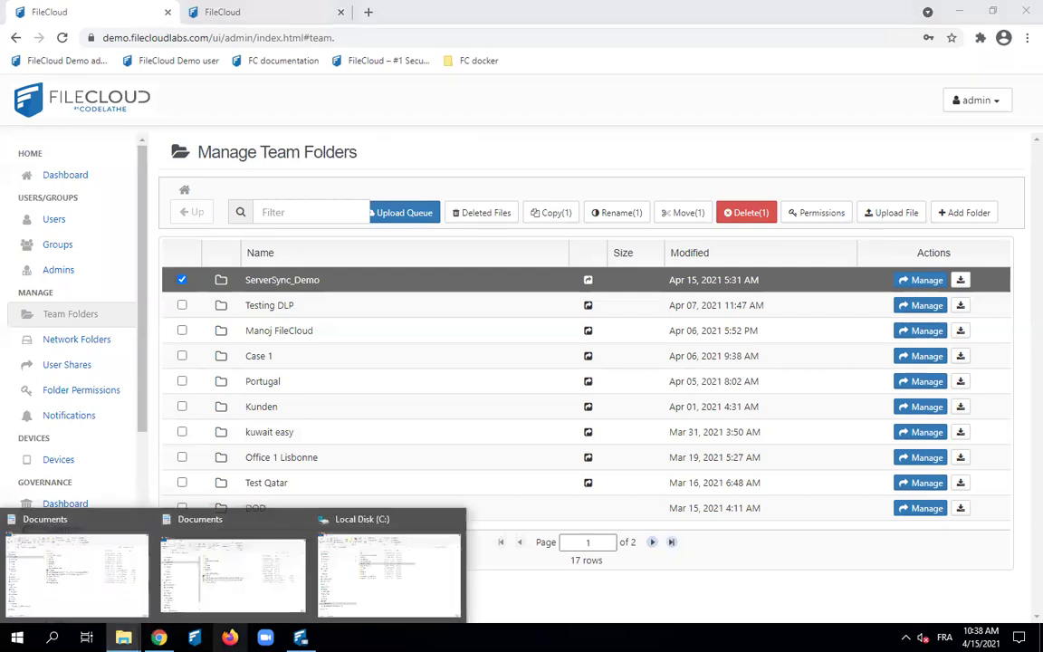
# - Switch to FileCloud ServerSync and start an NTFS permissions import with ServerSync_Demo as the remote folder
pyautogui.click(300, 638)
pyautogui.click(315, 140)
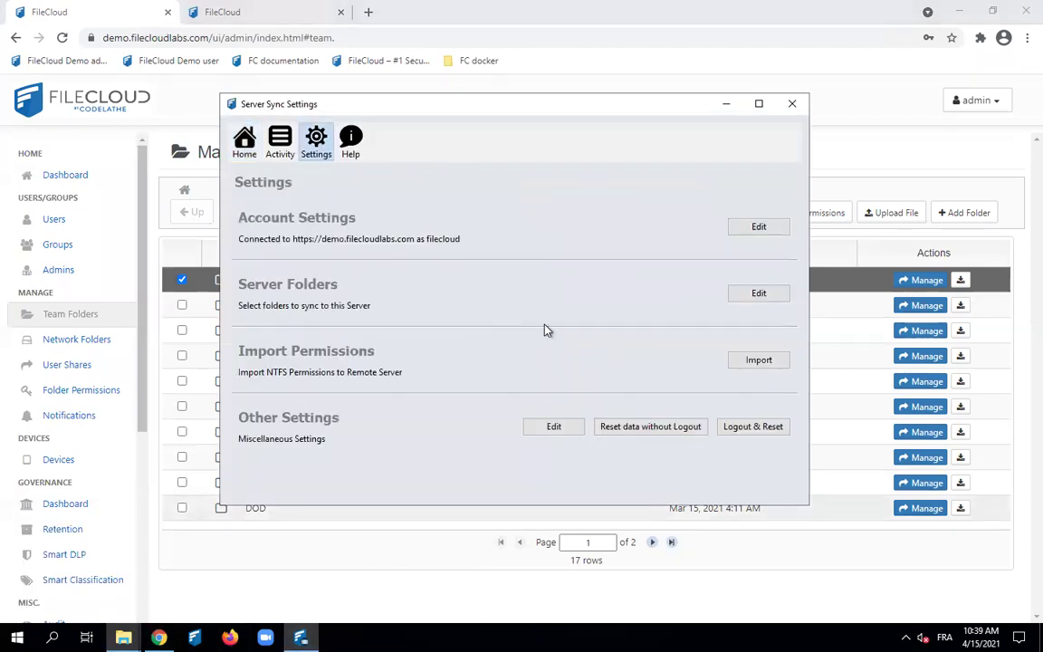
pyautogui.click(759, 360)
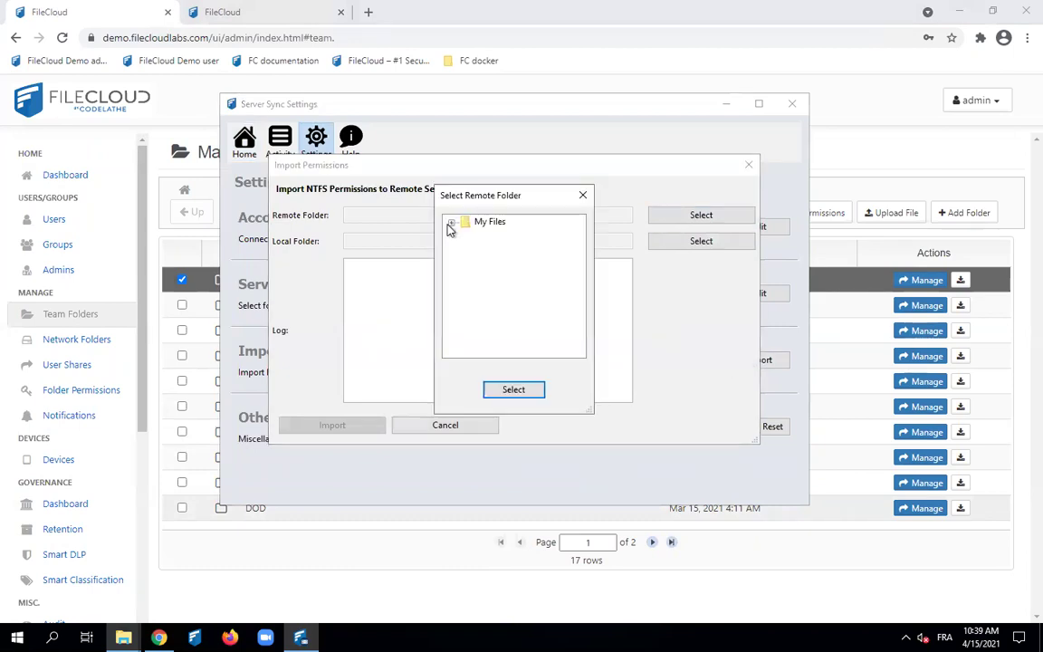
pyautogui.click(450, 224)
pyautogui.scroll(-2, 504, 308)
pyautogui.click(524, 300)
pyautogui.click(513, 389)
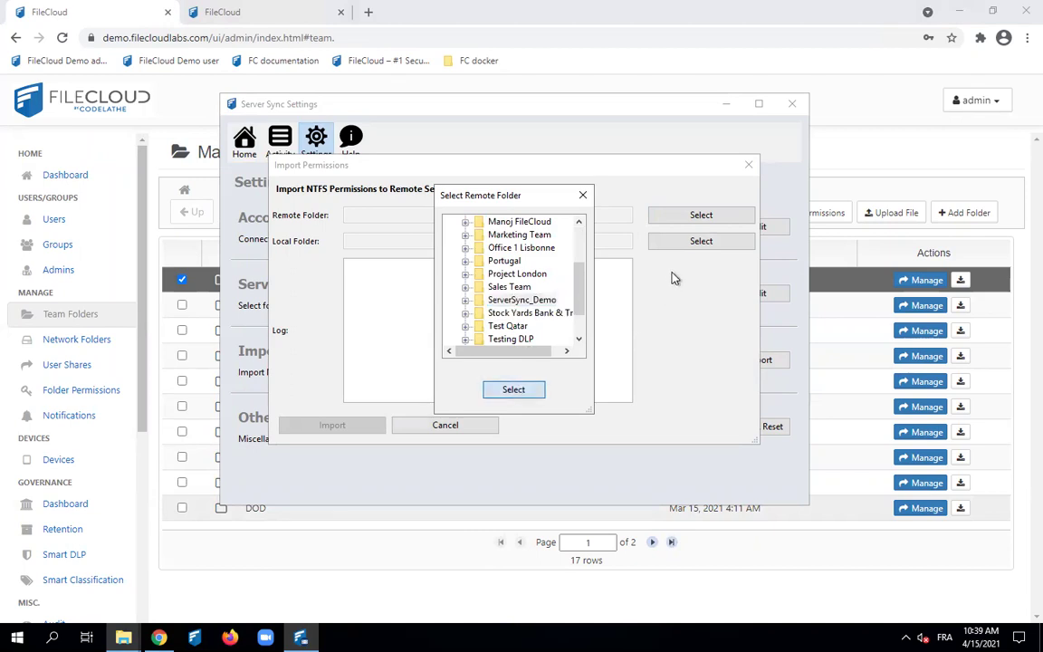
# - Set the import's local folder to C:\Serversync_Demo and import its NTFS permissions to the remote server
pyautogui.click(678, 242)
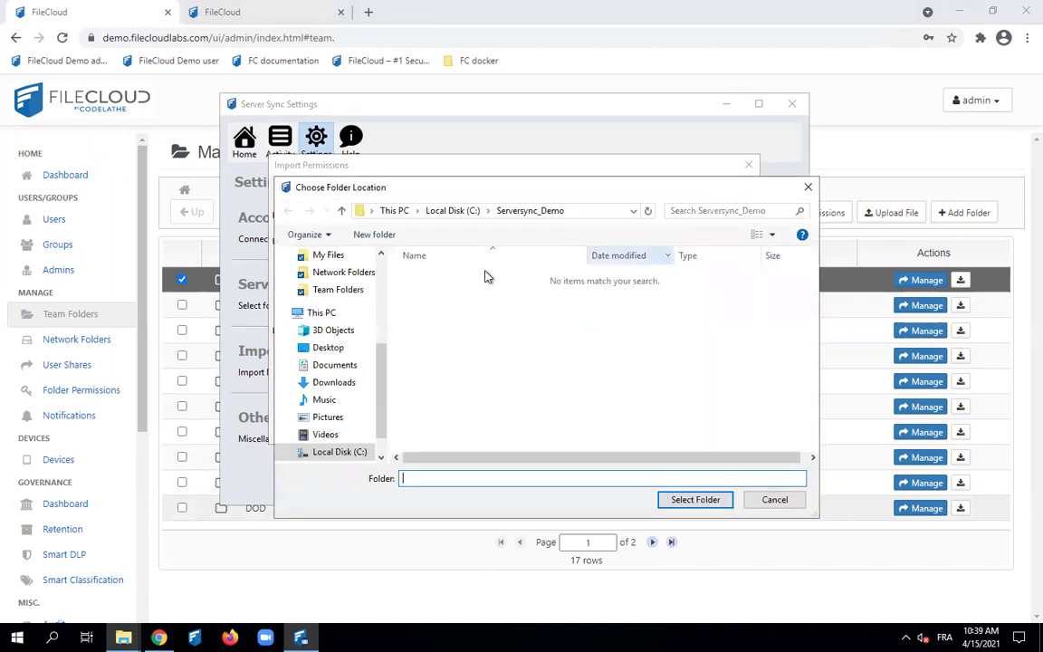
pyautogui.click(452, 210)
pyautogui.doubleClick(461, 355)
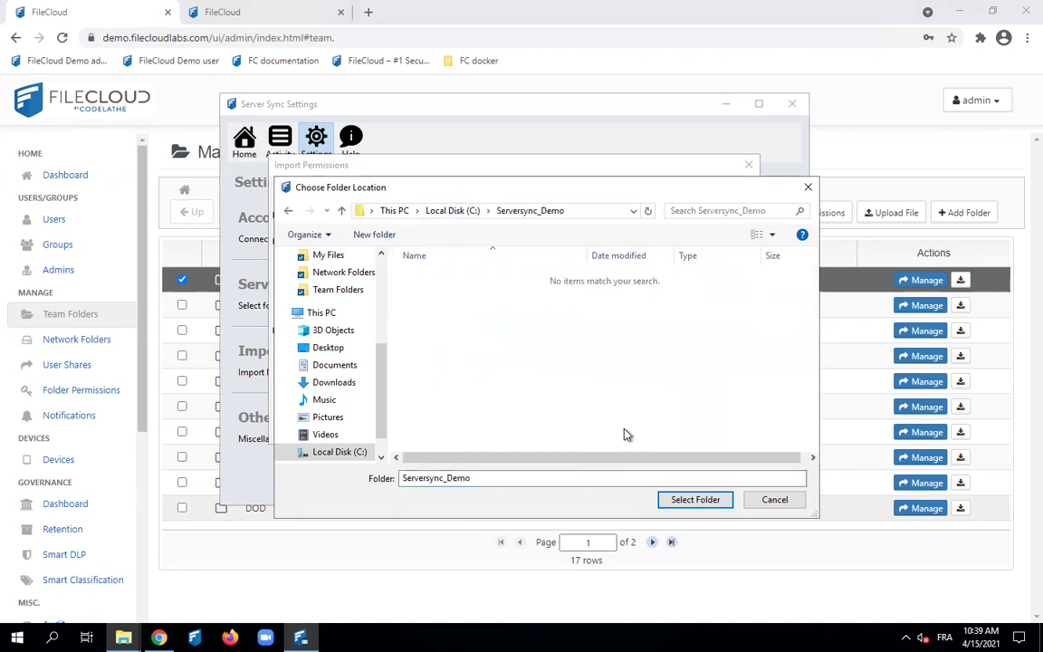
pyautogui.click(684, 502)
pyautogui.click(365, 425)
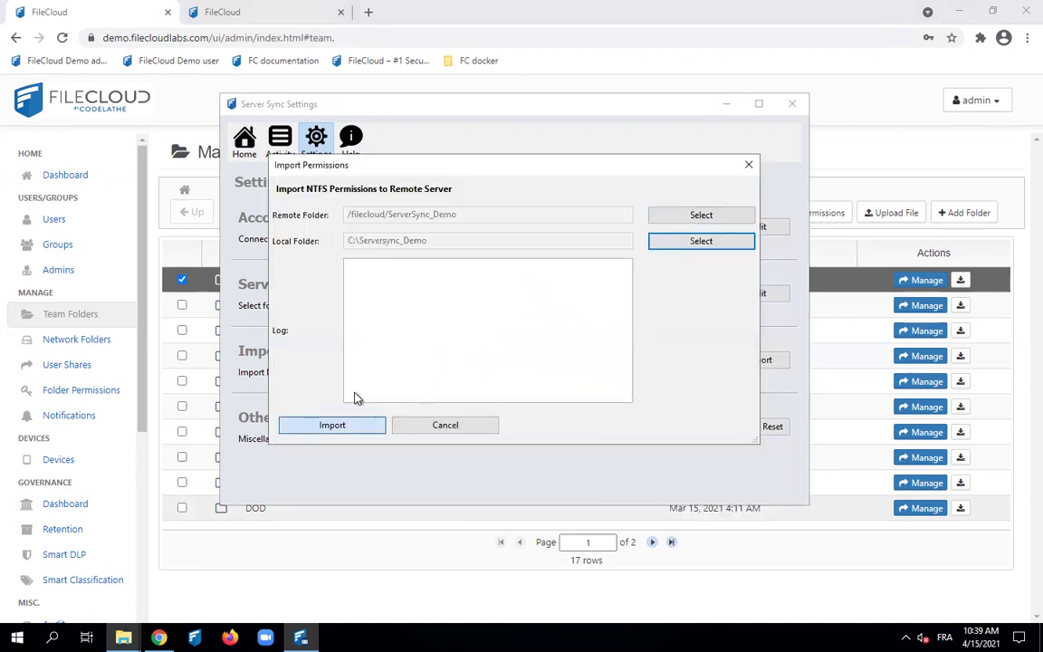
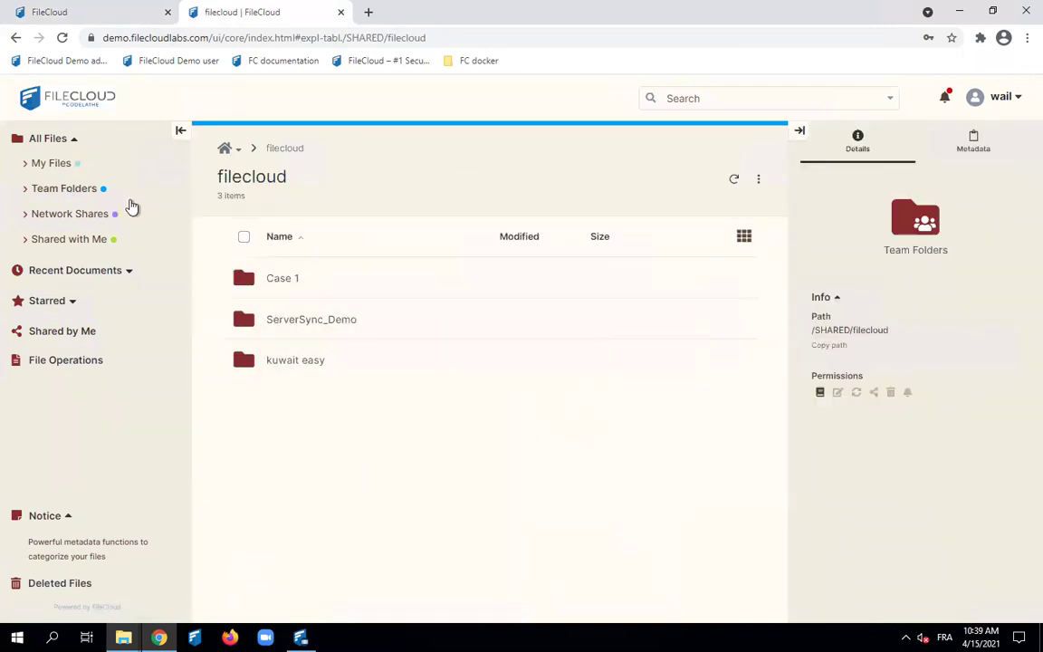
# - Review the ServerSync_Demo folder's permissions in the FileCloud user portal, then open the folder to examine its files
pyautogui.click(40, 139)
pyautogui.click(444, 308)
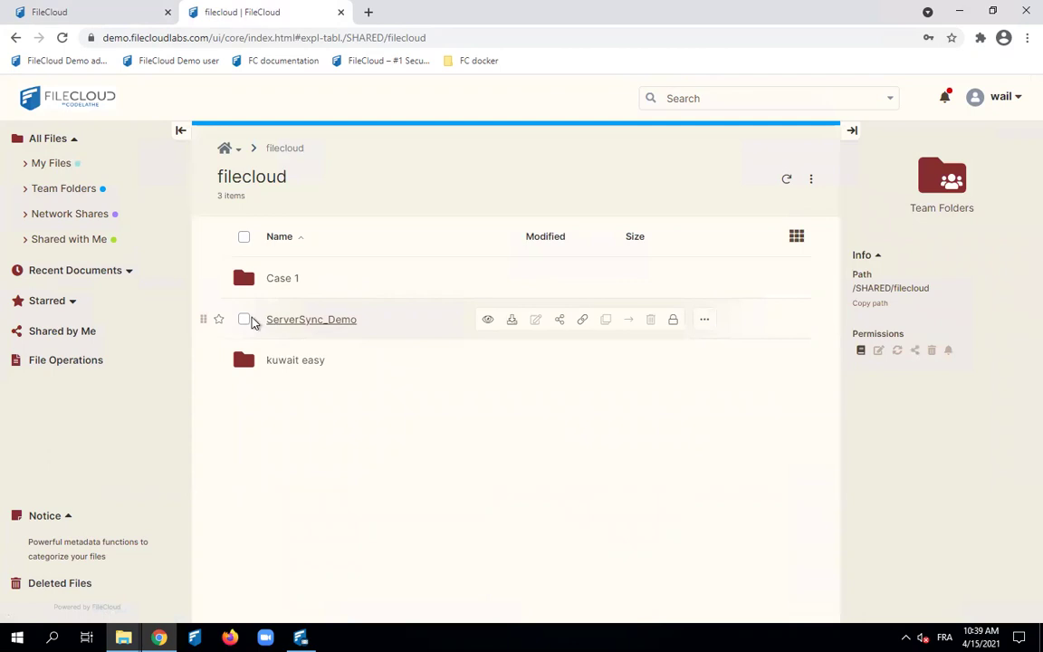
pyautogui.click(335, 330)
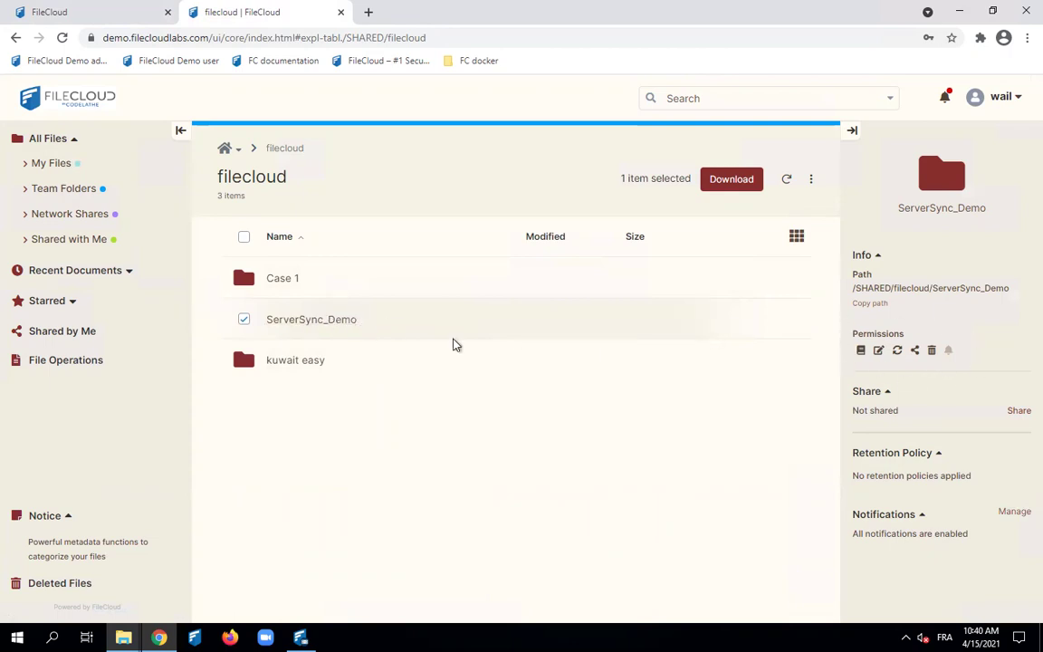
pyautogui.click(330, 320)
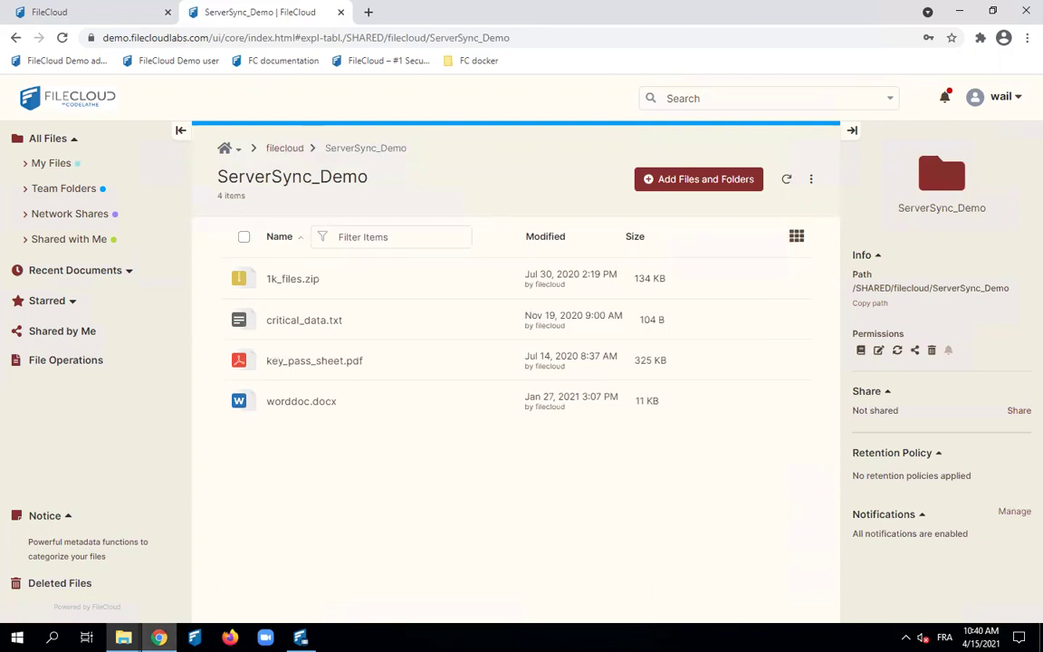
pyautogui.moveTo(660, 7)
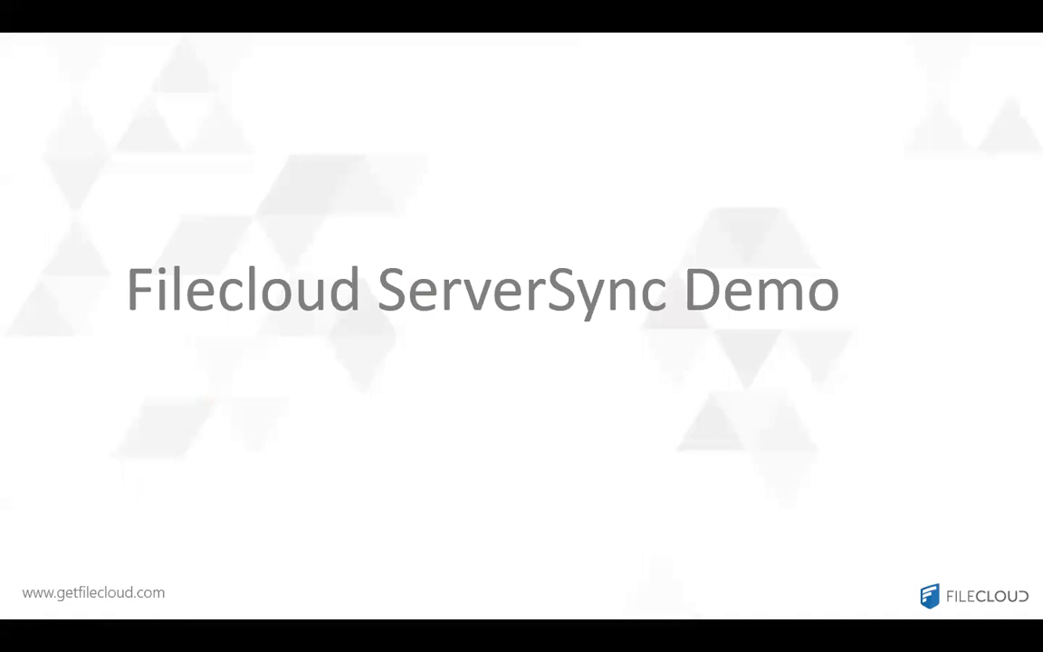
pyautogui.press('Right')
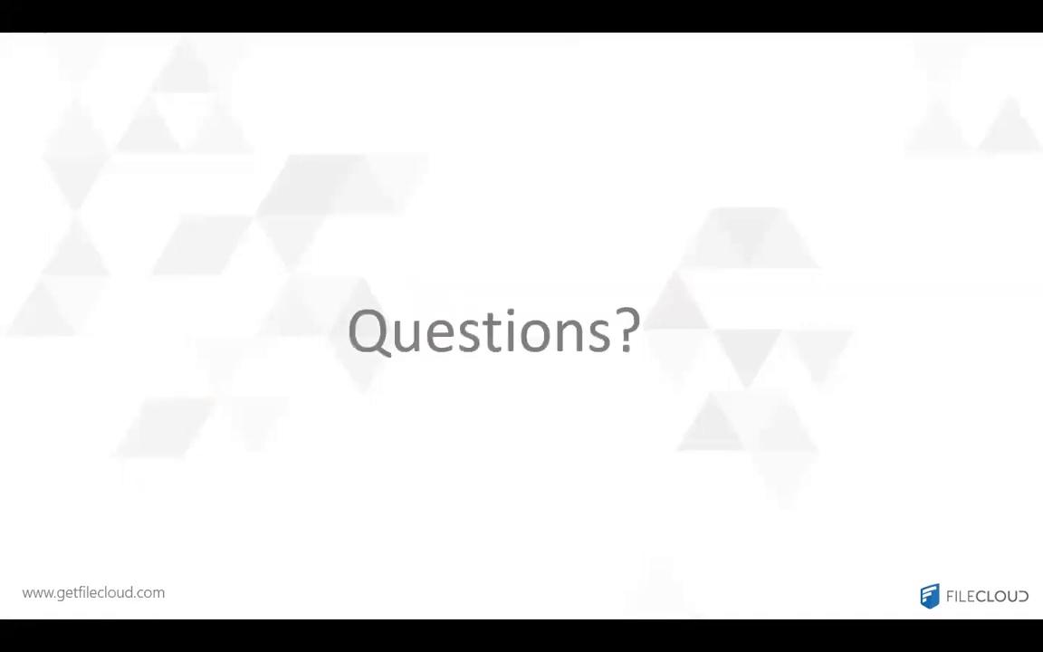